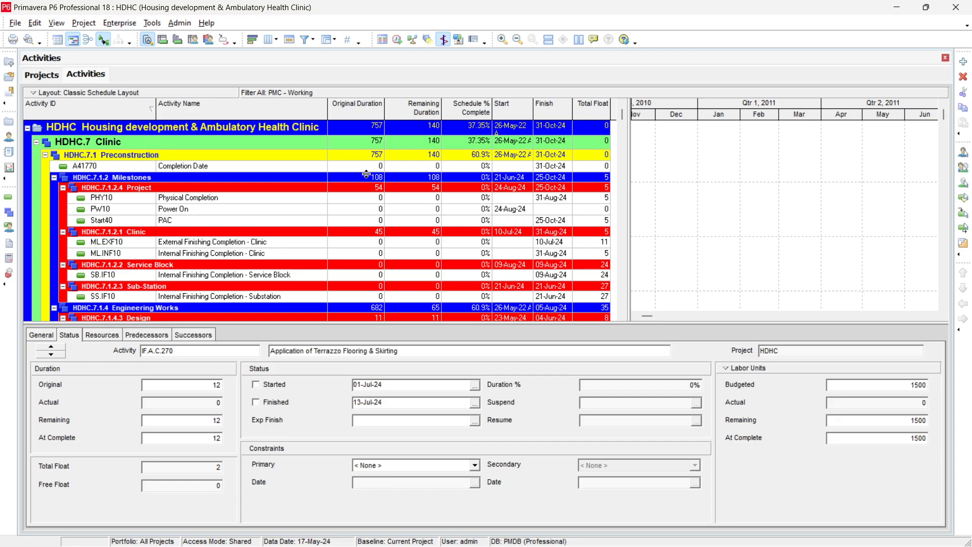
Open the enterprise calendars to list the global calendars.
{"action": "left_click", "coordinate": [119, 23]}
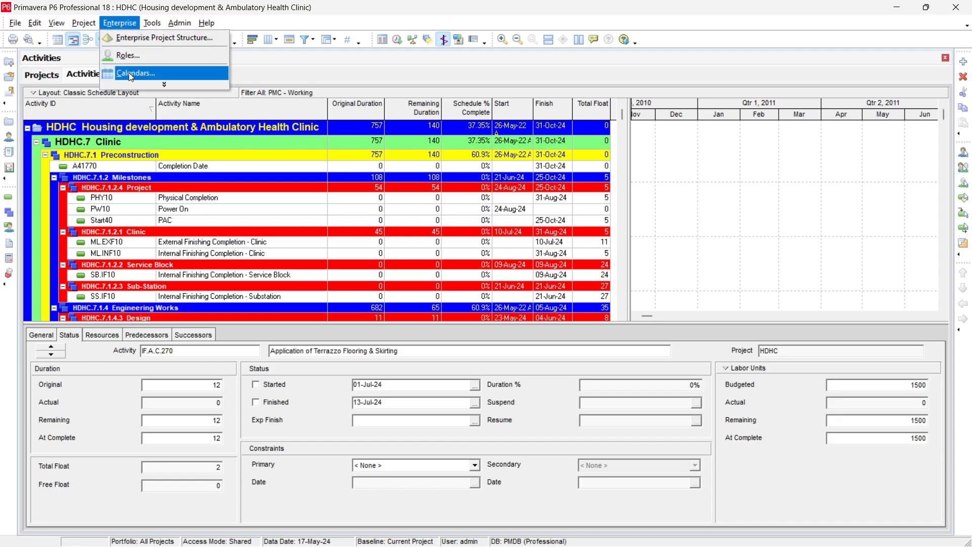
{"action": "left_click", "coordinate": [145, 86]}
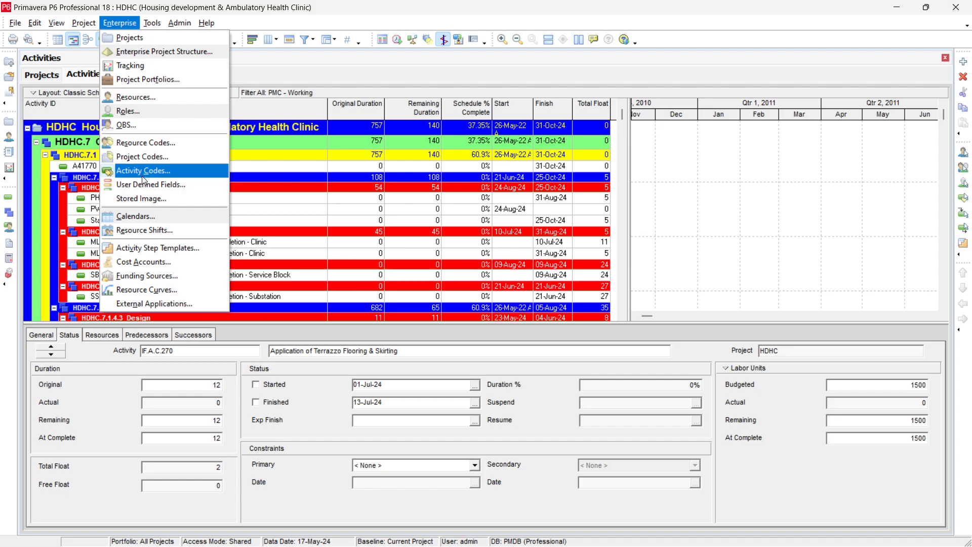
{"action": "left_click", "coordinate": [135, 217]}
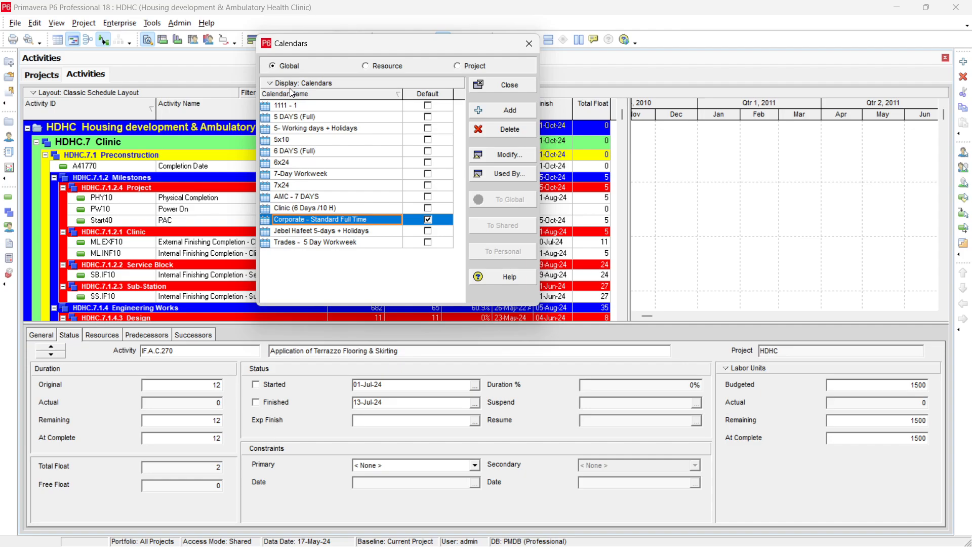
View the Find options available for the global calendar list and close them without searching.
{"action": "right_click", "coordinate": [272, 85]}
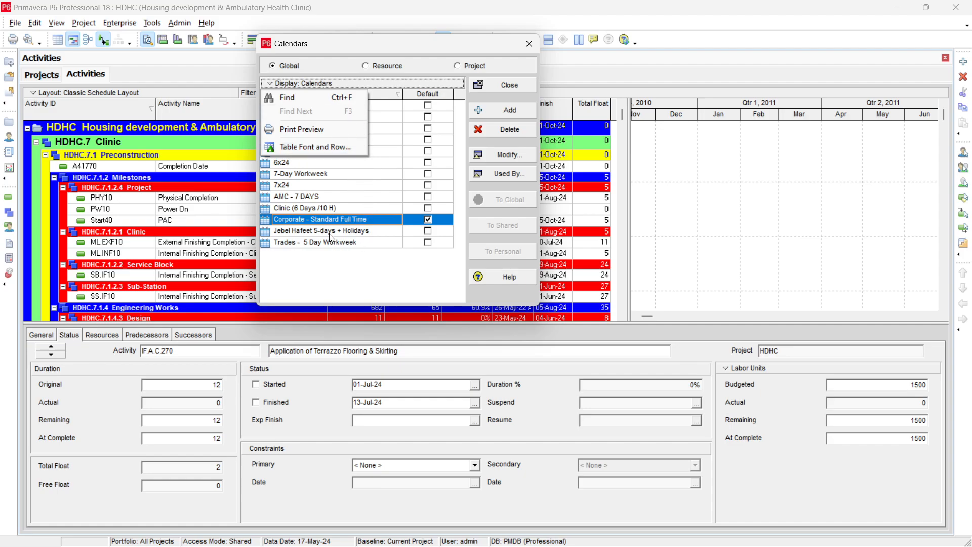
{"action": "left_click", "coordinate": [299, 99]}
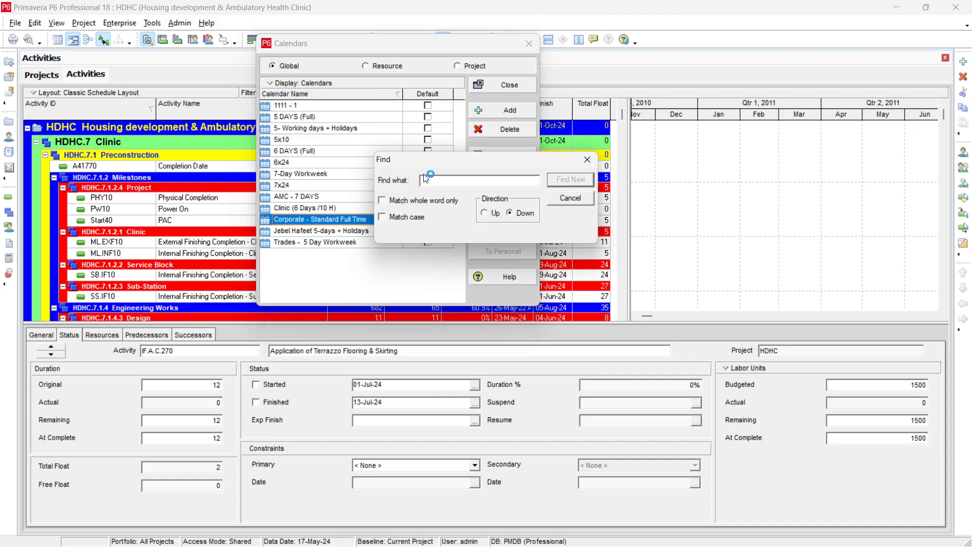
{"action": "left_click", "coordinate": [561, 202]}
View the print preview of the global calendar list and return to the calendars.
{"action": "left_click", "coordinate": [275, 79]}
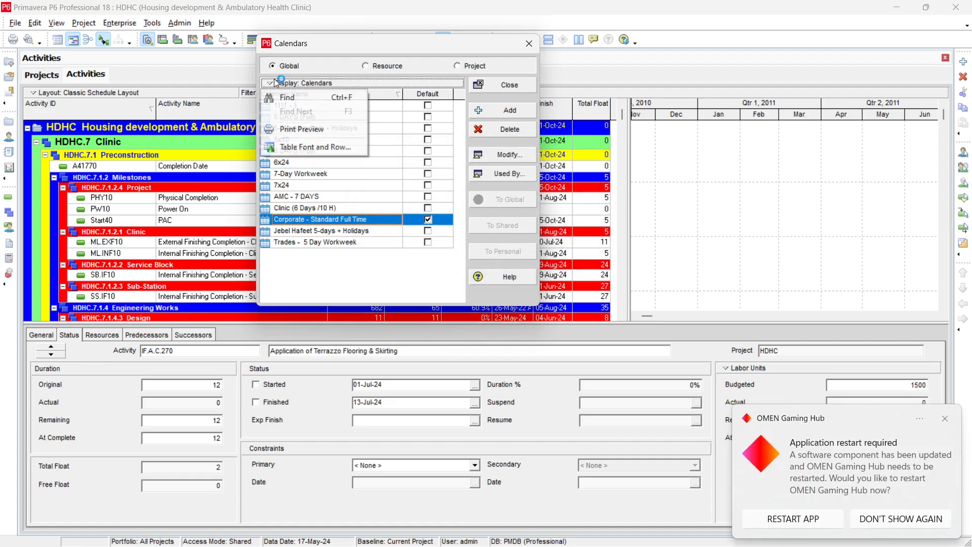
{"action": "left_click", "coordinate": [946, 419]}
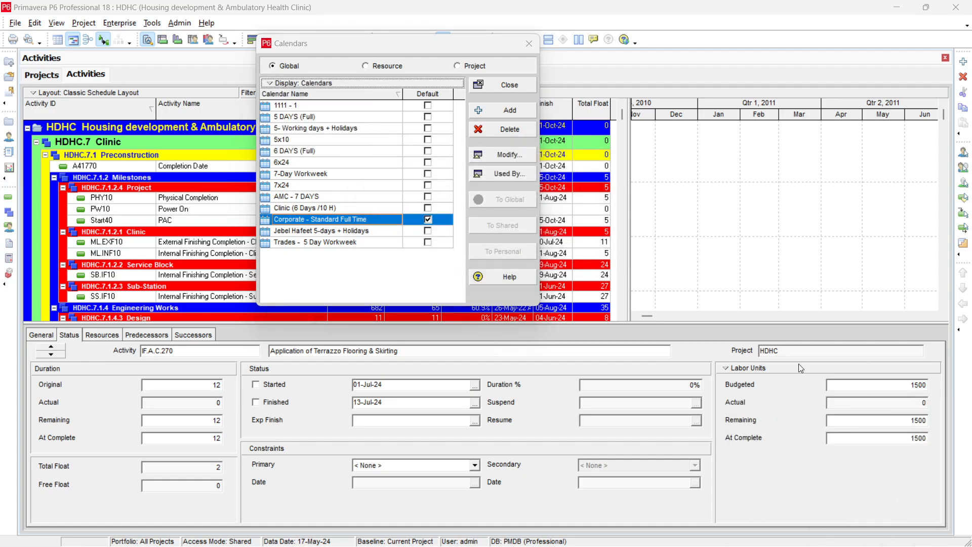
{"action": "left_click", "coordinate": [269, 81]}
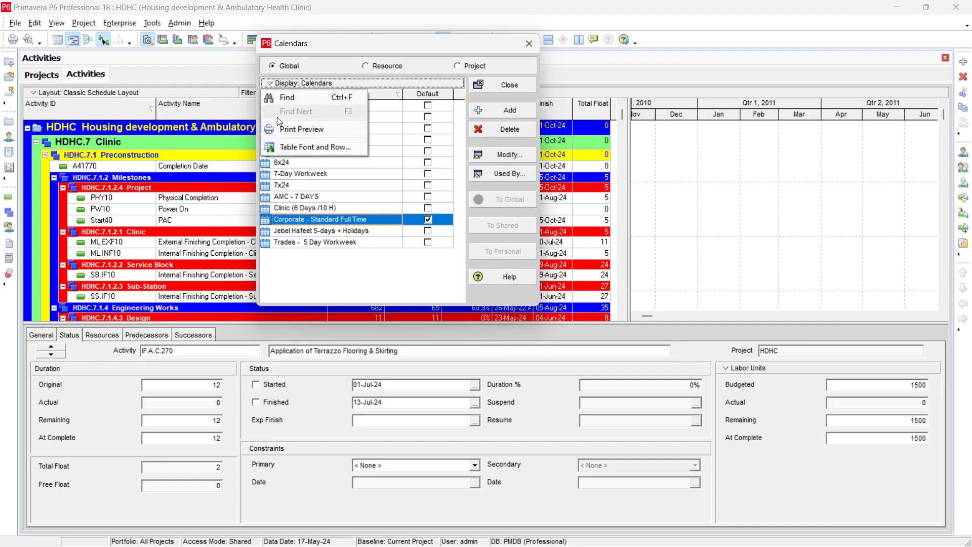
{"action": "left_click", "coordinate": [295, 129]}
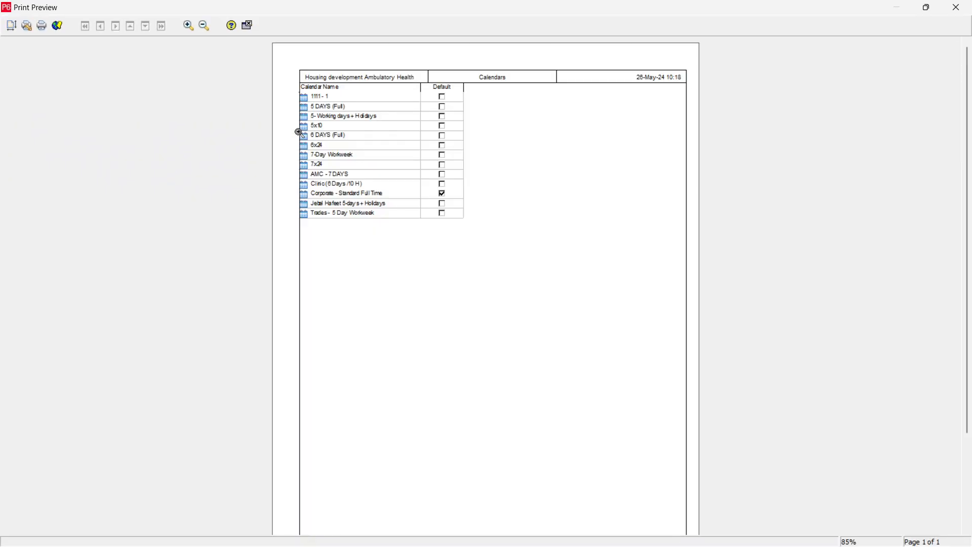
{"action": "left_click", "coordinate": [966, 10]}
Set the background colour of the calendar table to dark blue.
{"action": "left_click", "coordinate": [271, 84]}
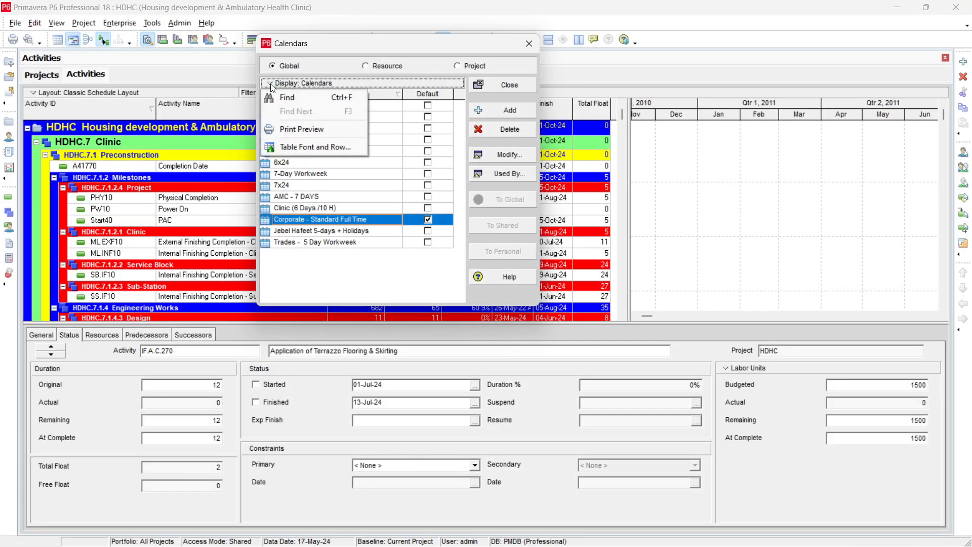
{"action": "left_click", "coordinate": [318, 147]}
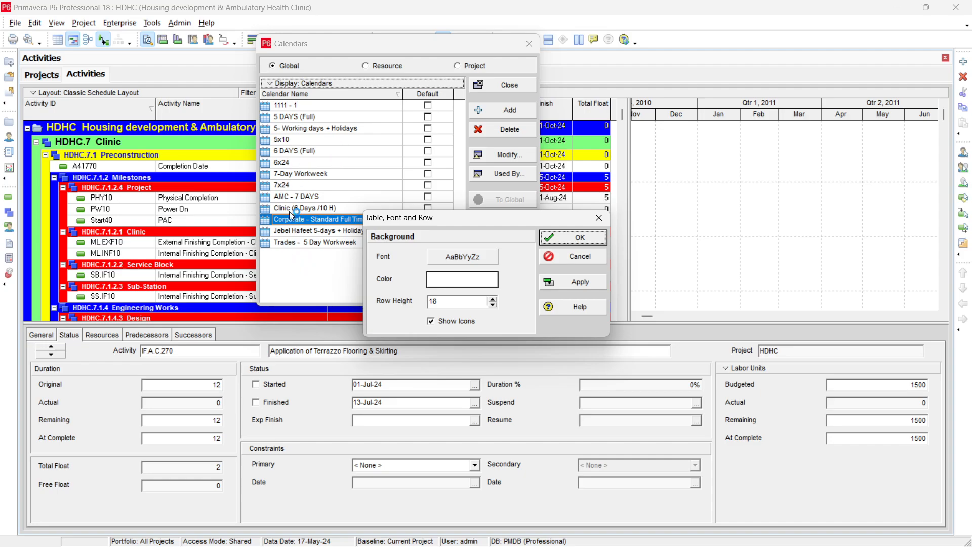
{"action": "left_click", "coordinate": [446, 280]}
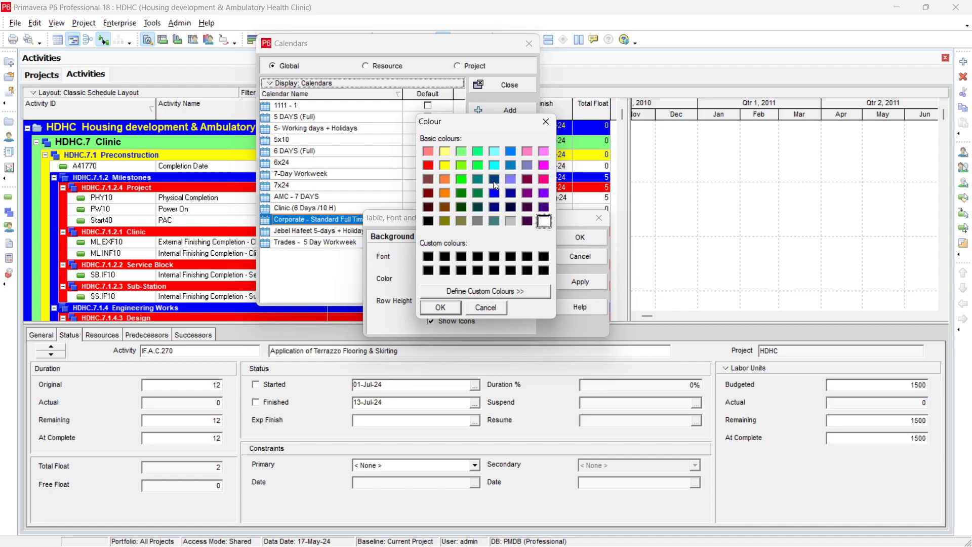
{"action": "left_click", "coordinate": [494, 182]}
{"action": "left_click", "coordinate": [440, 308]}
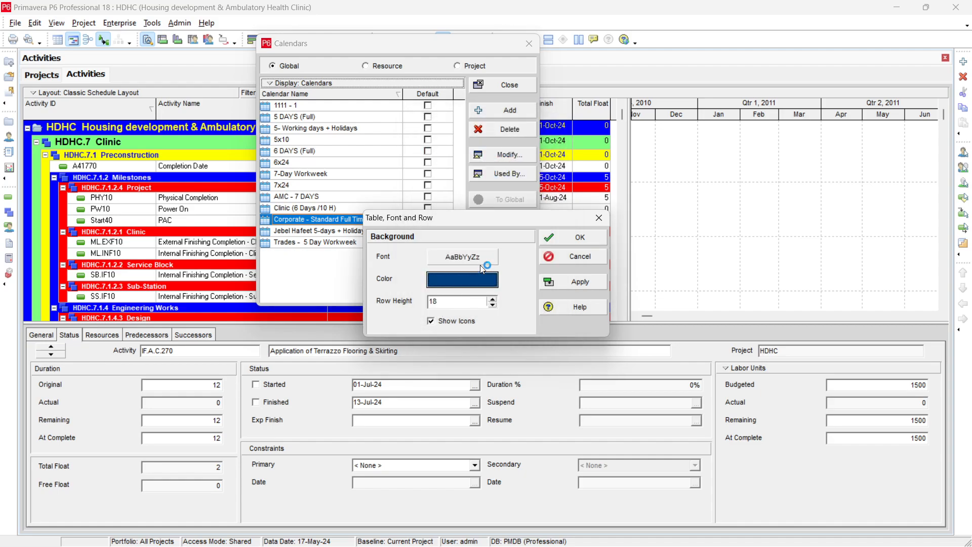
Set the calendar table's font to white at size 10 and apply the formatting.
{"action": "left_click", "coordinate": [479, 259]}
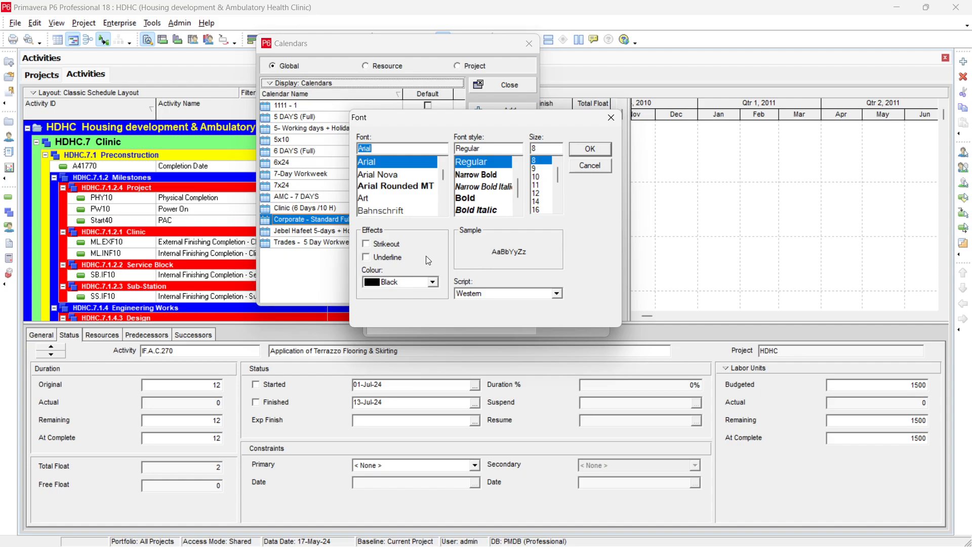
{"action": "left_click", "coordinate": [405, 281]}
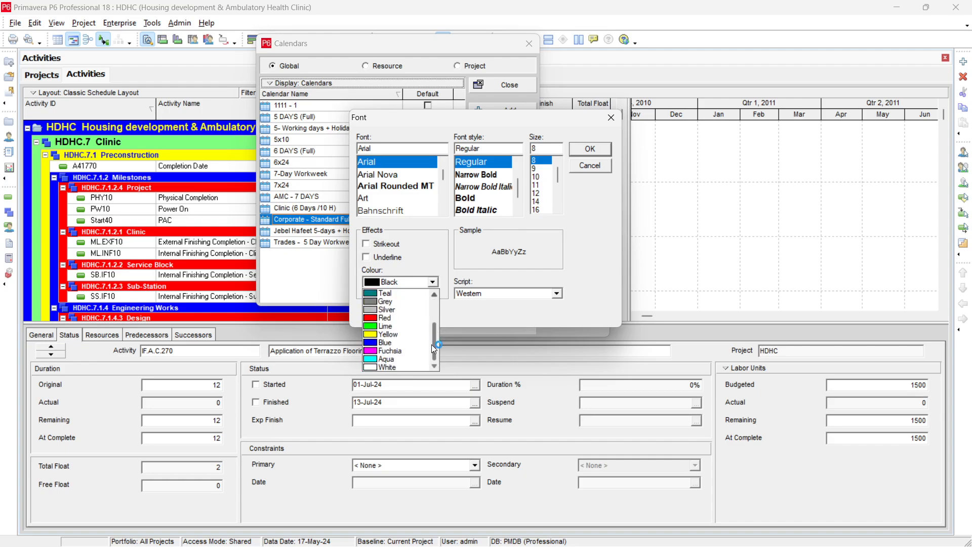
{"action": "left_click", "coordinate": [432, 344]}
{"action": "left_click", "coordinate": [390, 369]}
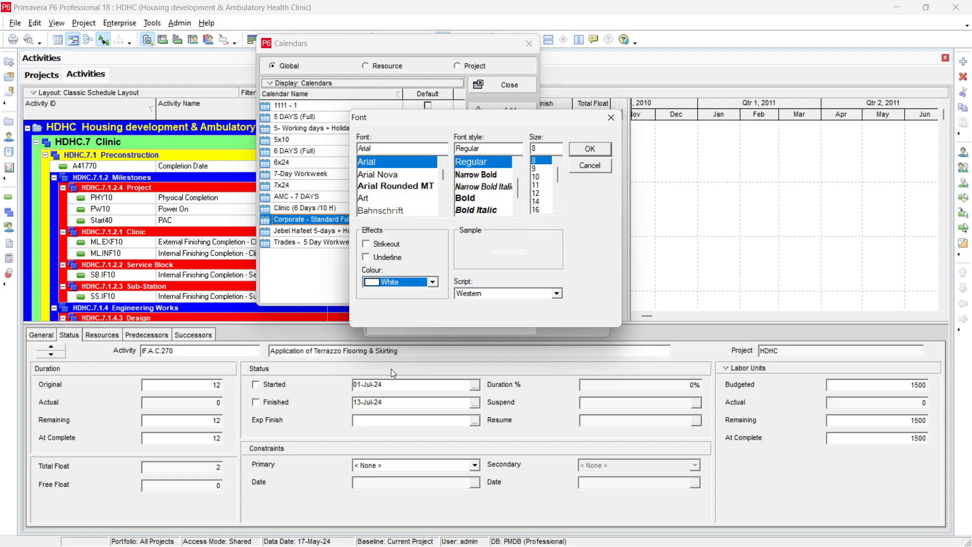
{"action": "left_click", "coordinate": [541, 177]}
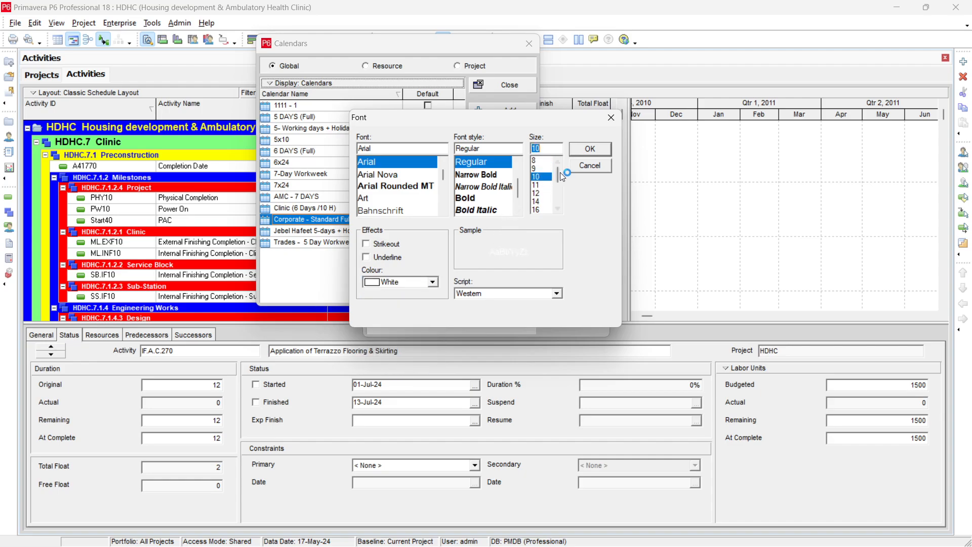
{"action": "left_click", "coordinate": [590, 152]}
{"action": "left_click", "coordinate": [574, 283]}
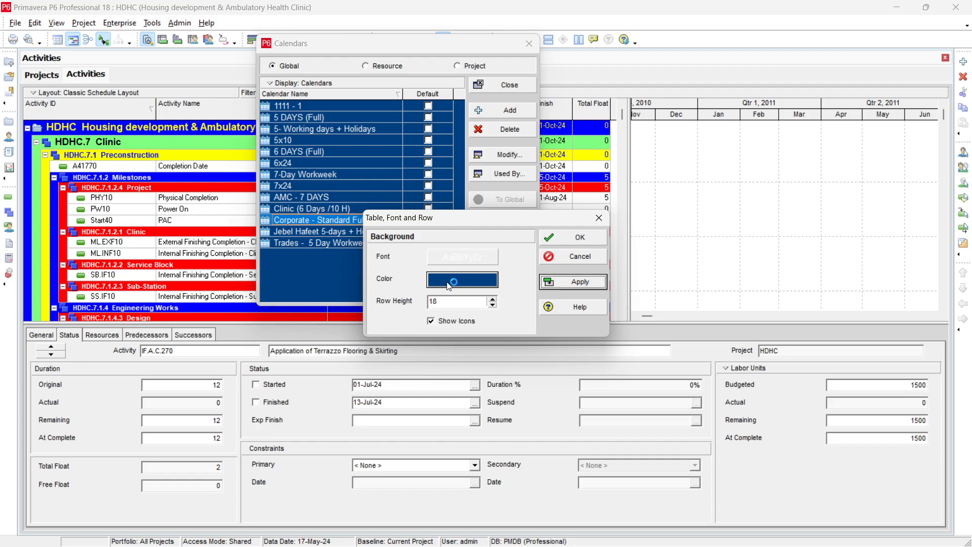
Set the calendar table's background colour back to white.
{"action": "left_click", "coordinate": [460, 278]}
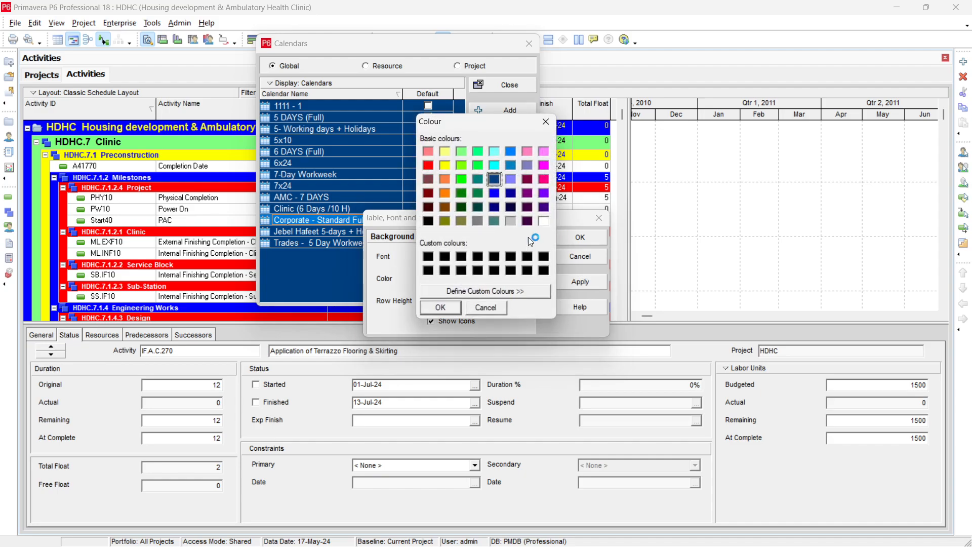
{"action": "left_click", "coordinate": [544, 221]}
{"action": "left_click", "coordinate": [456, 309]}
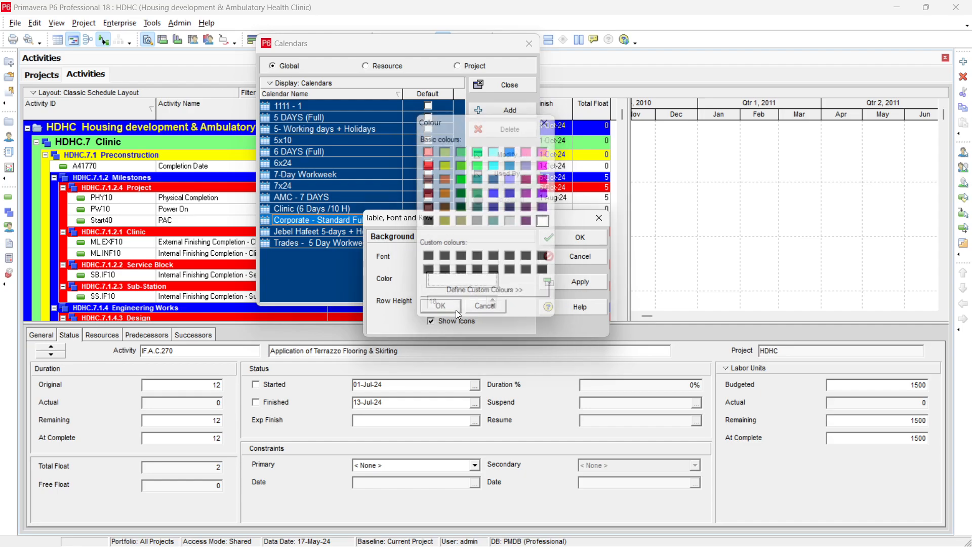
Set the calendar table's font colour to black, apply the formatting and accept it.
{"action": "left_click", "coordinate": [462, 258]}
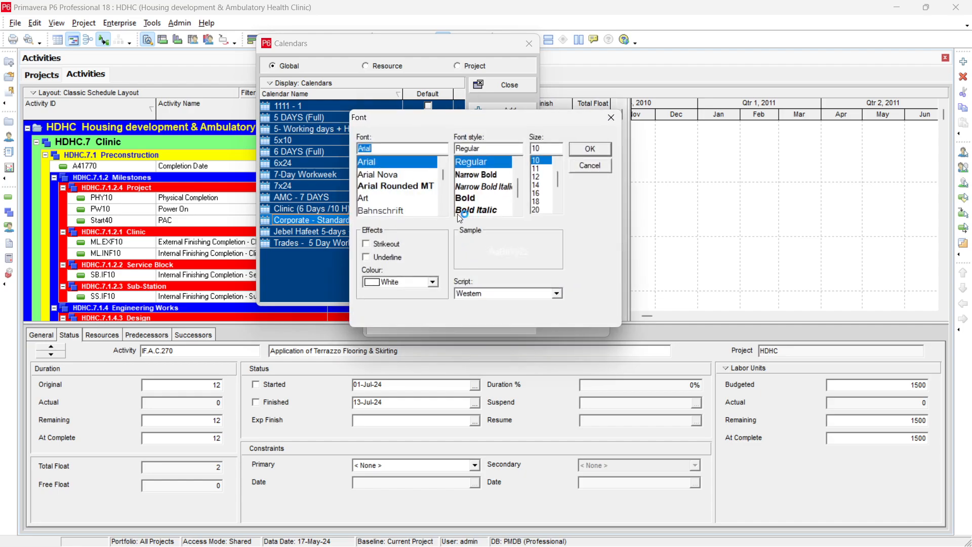
{"action": "left_click", "coordinate": [434, 283]}
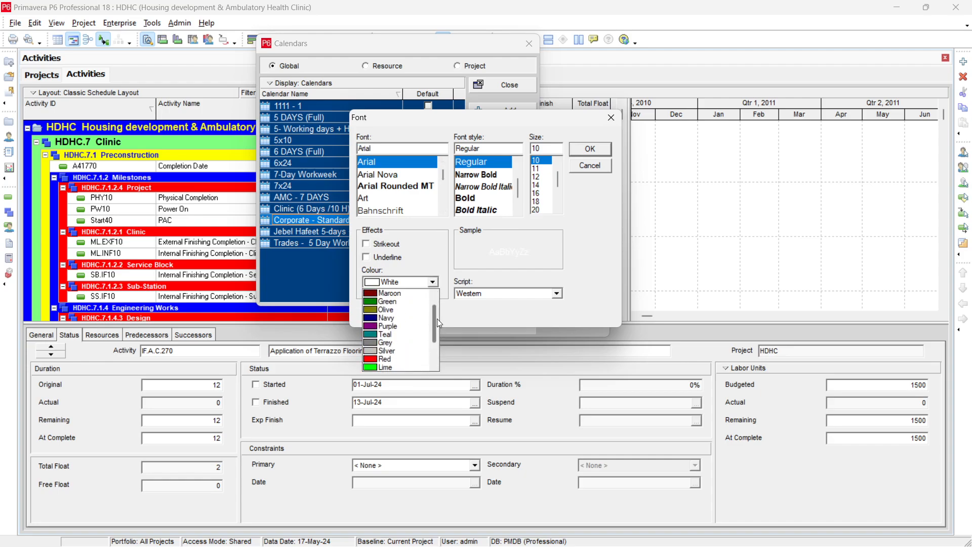
{"action": "left_click", "coordinate": [396, 293]}
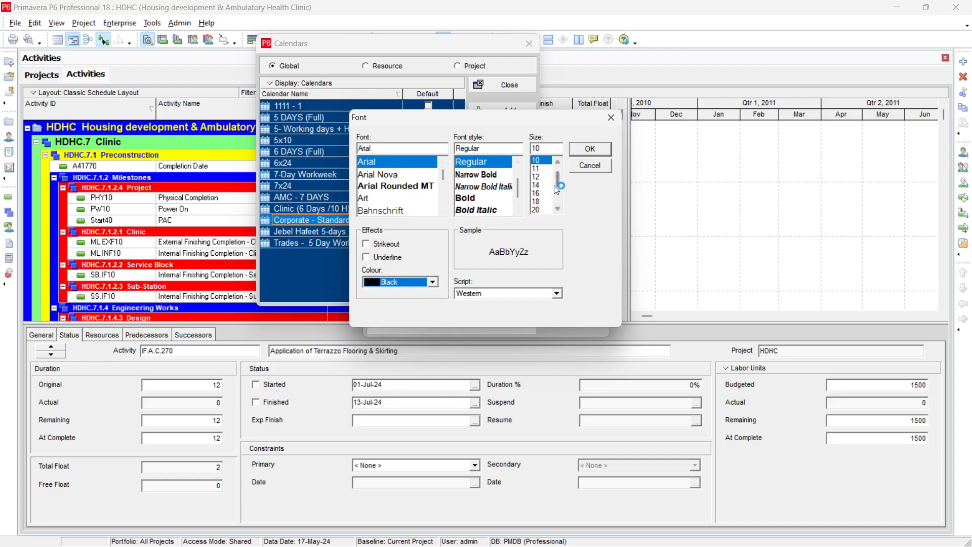
{"action": "left_click", "coordinate": [594, 150]}
{"action": "left_click", "coordinate": [582, 284]}
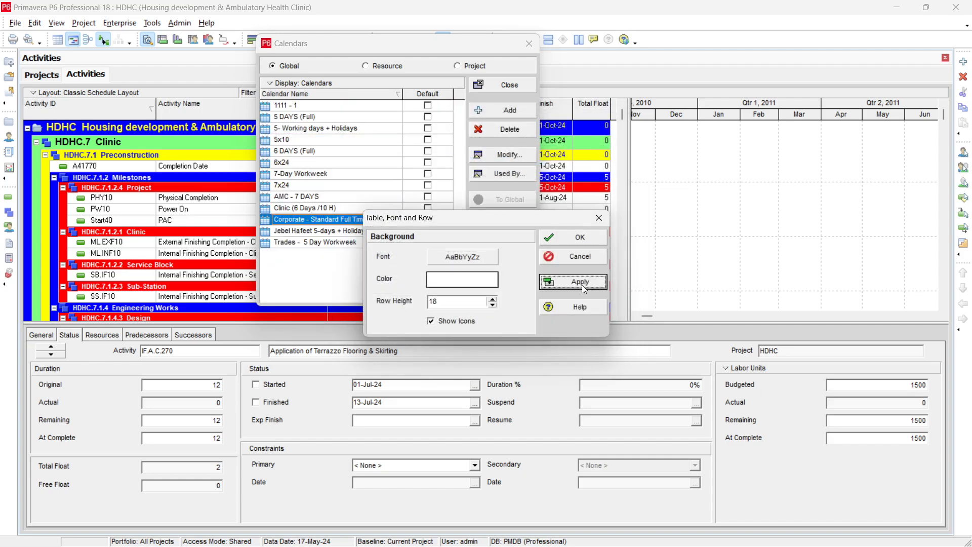
{"action": "left_click", "coordinate": [583, 238]}
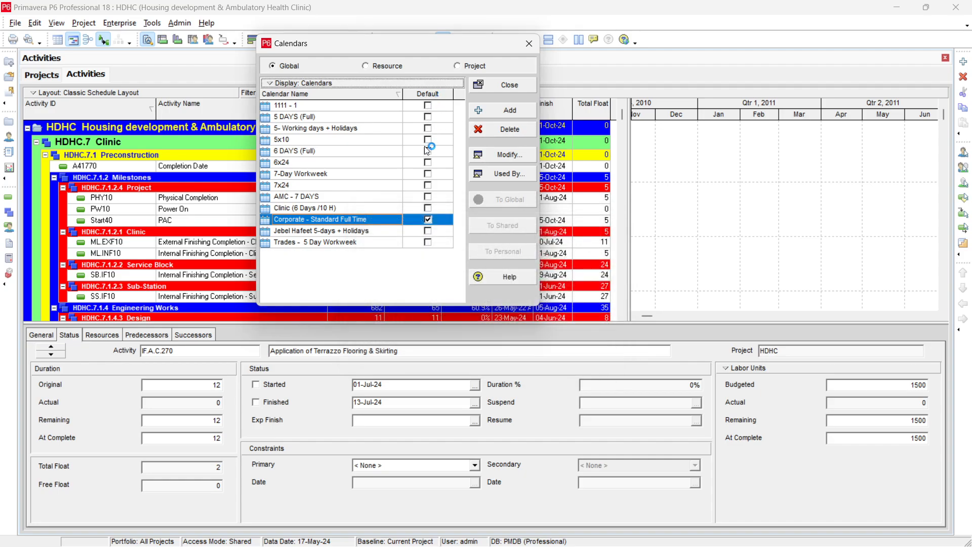
Sort the global calendar list by the Default column with the default calendar first.
{"action": "left_click", "coordinate": [429, 219]}
{"action": "left_click", "coordinate": [445, 95]}
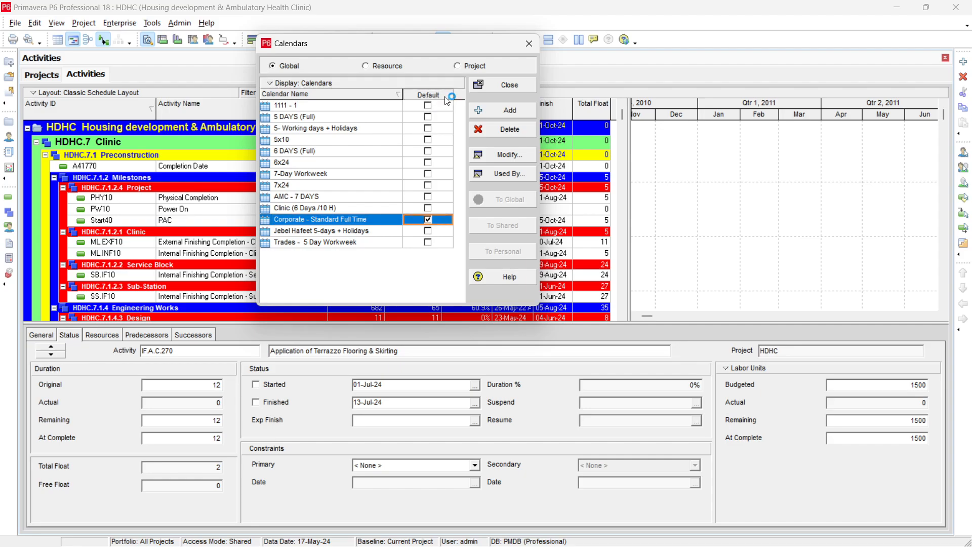
{"action": "left_click", "coordinate": [446, 97]}
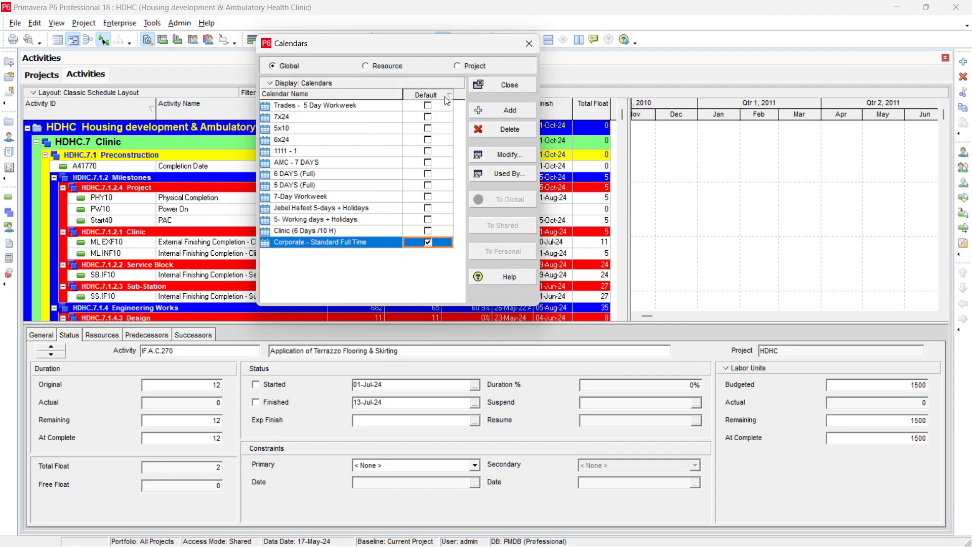
{"action": "left_click", "coordinate": [388, 97]}
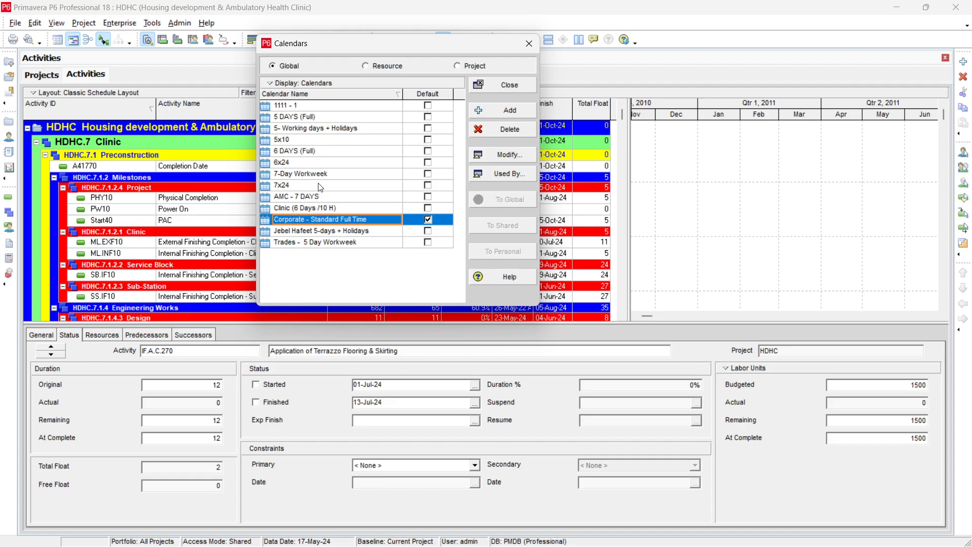
{"action": "left_click", "coordinate": [445, 96]}
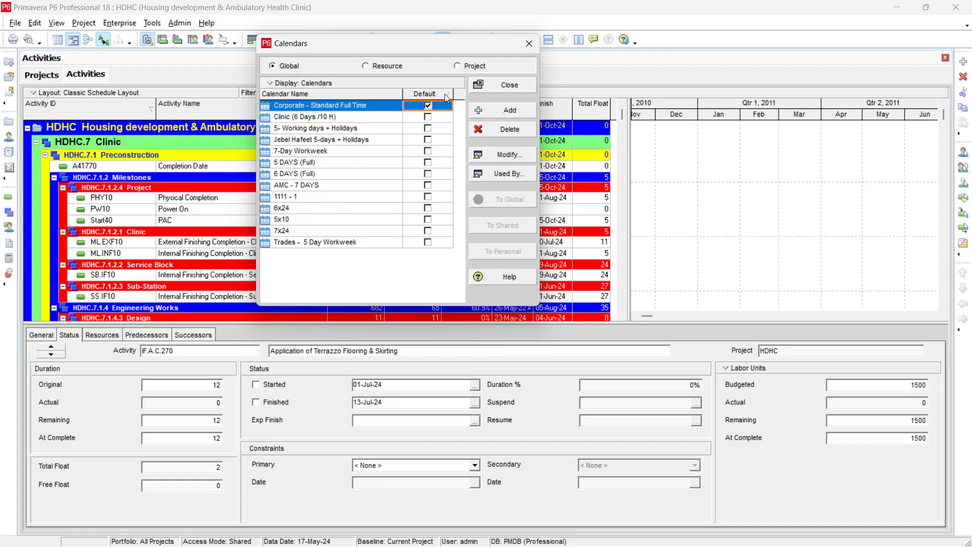
{"action": "right_click", "coordinate": [441, 95]}
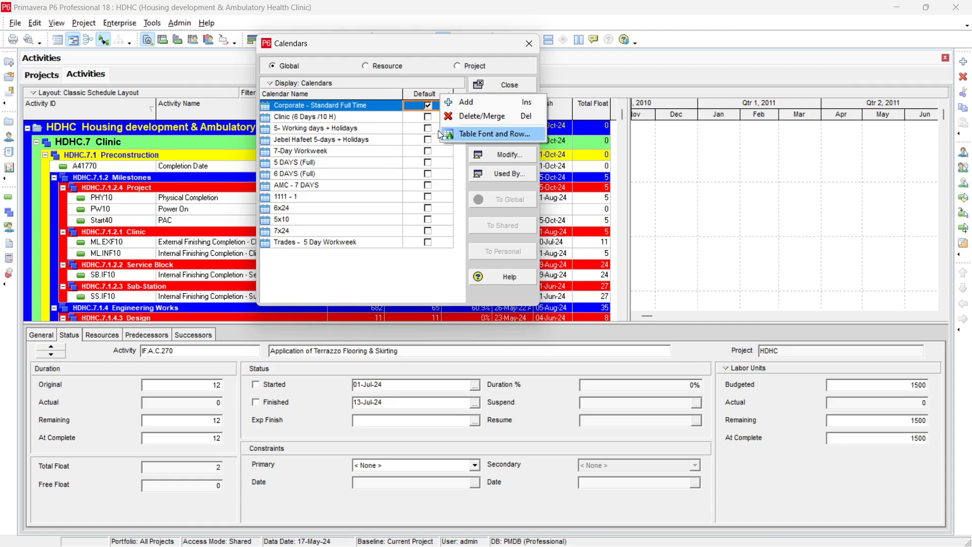
Look up which projects use the 5- Working days + Holidays calendar.
{"action": "left_click", "coordinate": [398, 131]}
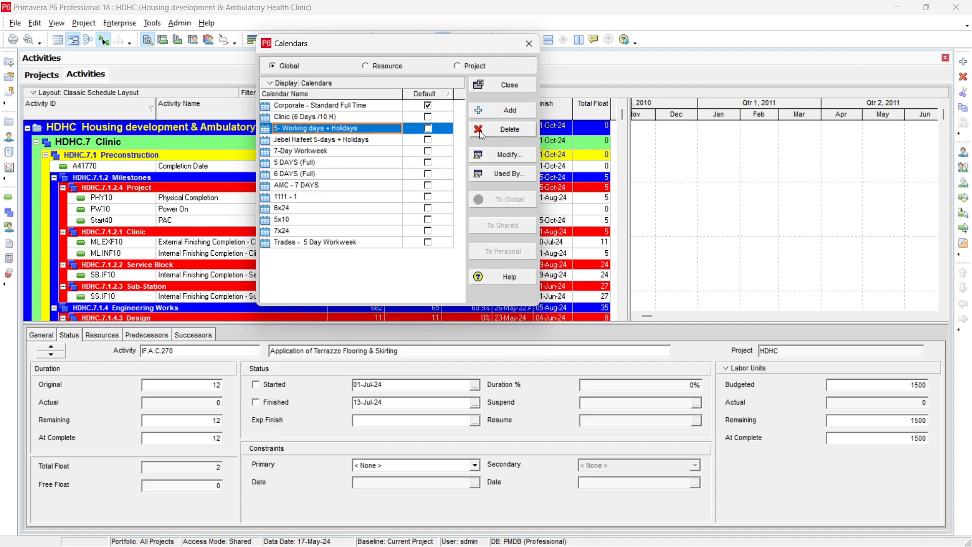
{"action": "left_click", "coordinate": [513, 174]}
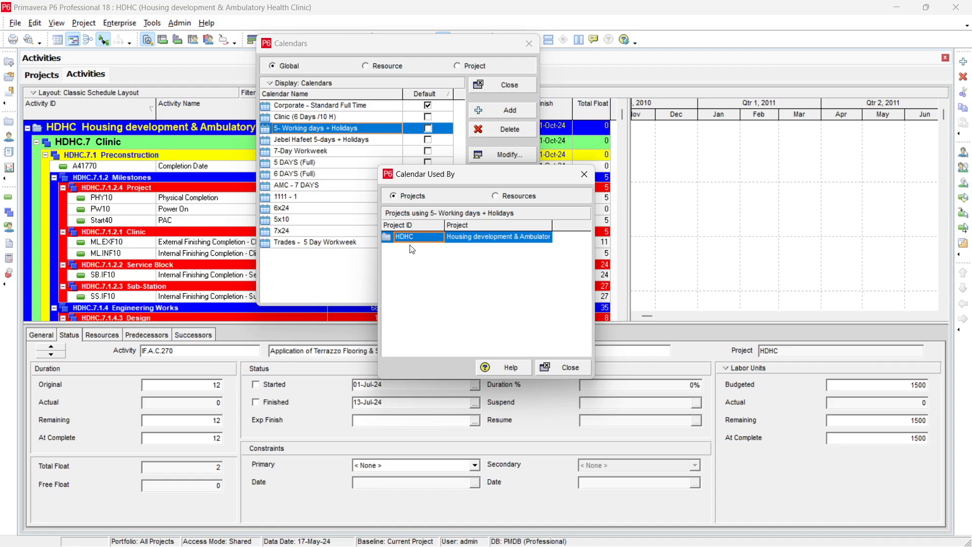
{"action": "left_click", "coordinate": [567, 374]}
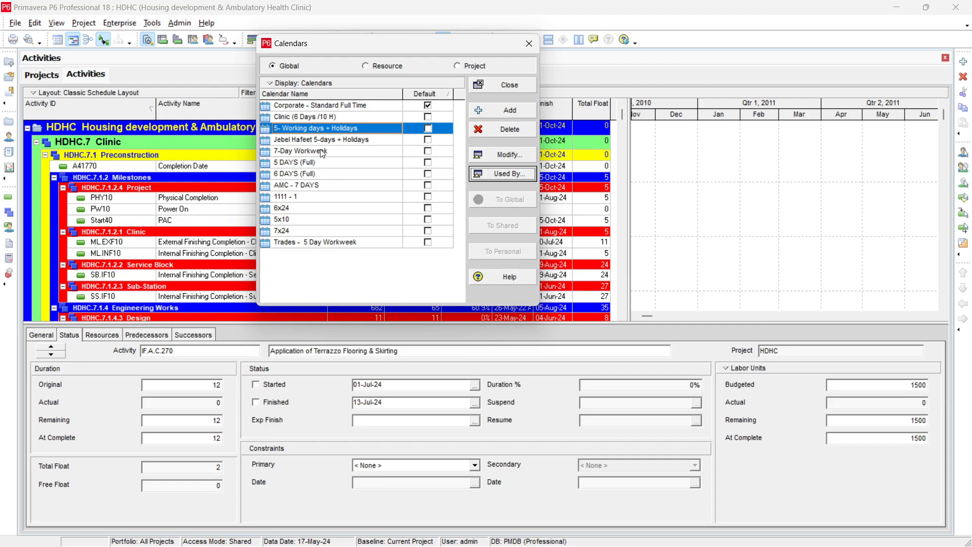
Look up which projects use the 7-Day Workweek calendar.
{"action": "left_click", "coordinate": [321, 151]}
{"action": "left_click", "coordinate": [512, 175]}
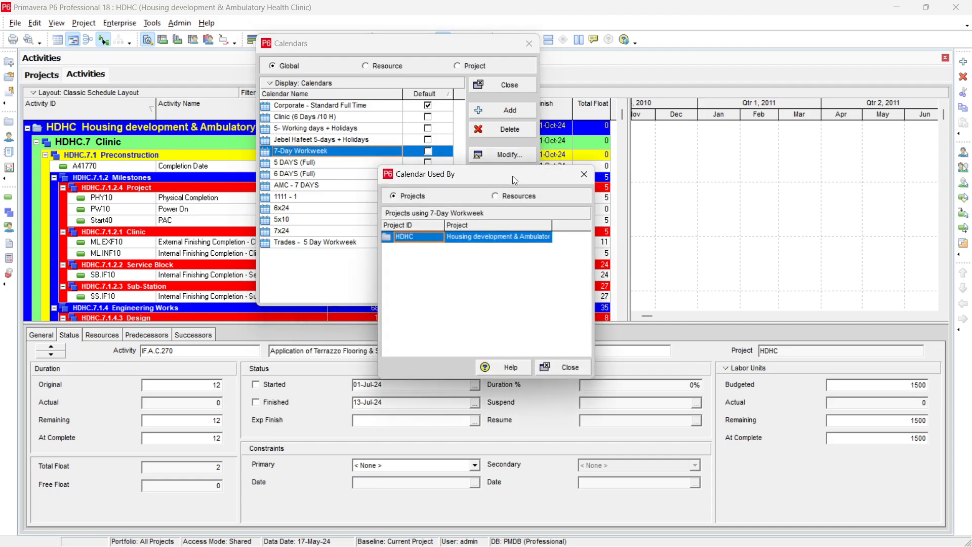
{"action": "left_click", "coordinate": [575, 369]}
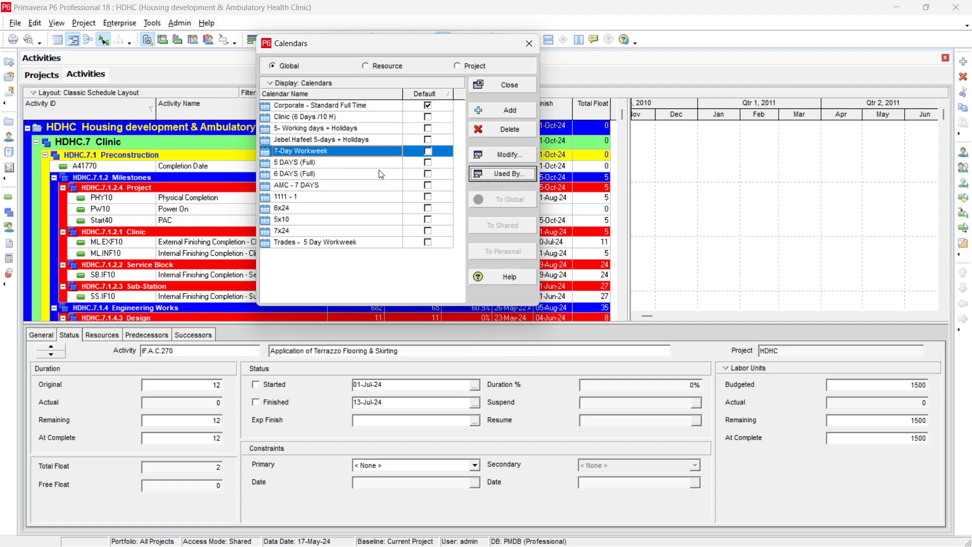
Look up which projects use the Corporate - Standard Full Time calendar.
{"action": "left_click", "coordinate": [350, 105]}
{"action": "left_click", "coordinate": [503, 173]}
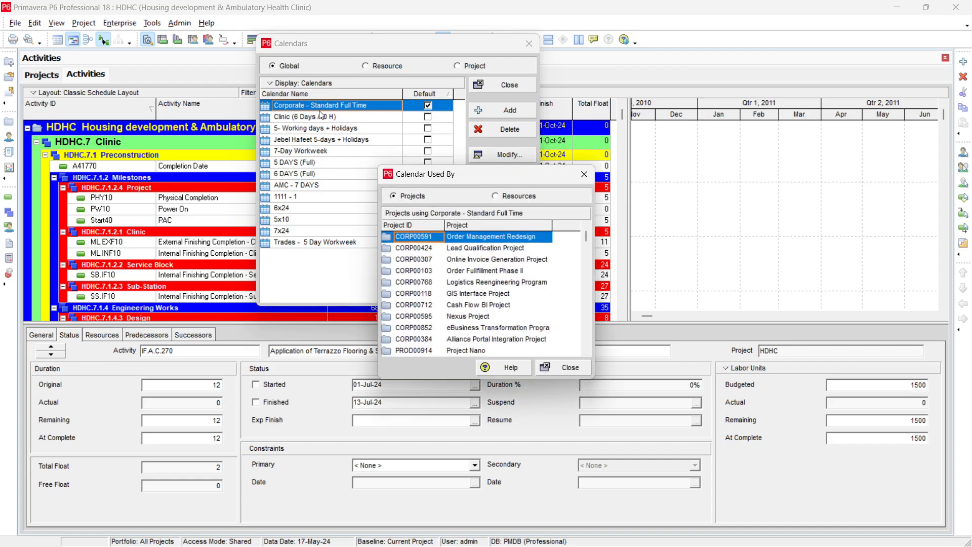
{"action": "left_click", "coordinate": [471, 260]}
{"action": "scroll", "coordinate": [461, 284], "scroll_direction": "down", "scroll_amount": 5}
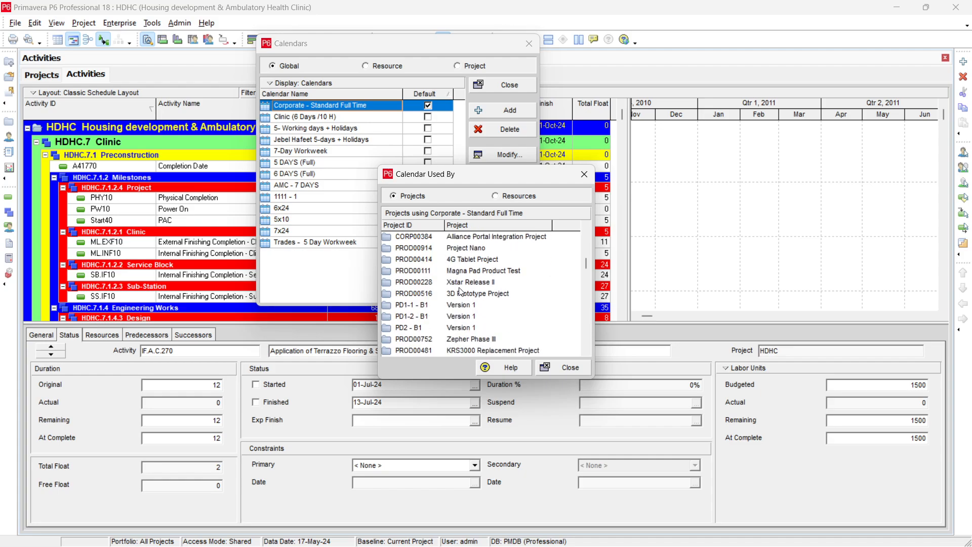
{"action": "scroll", "coordinate": [460, 283], "scroll_direction": "down", "scroll_amount": 5}
{"action": "scroll", "coordinate": [464, 291], "scroll_direction": "up", "scroll_amount": 6}
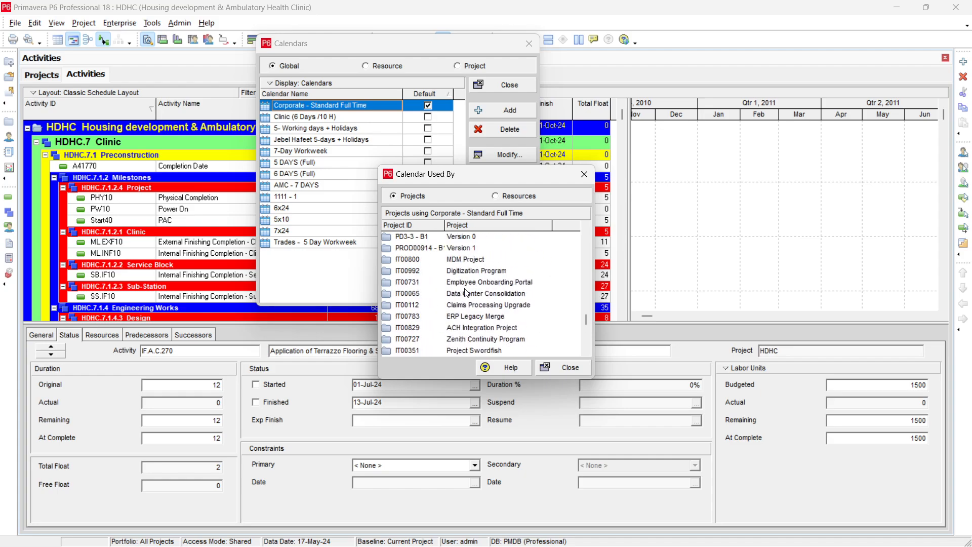
{"action": "scroll", "coordinate": [465, 295], "scroll_direction": "up", "scroll_amount": 3}
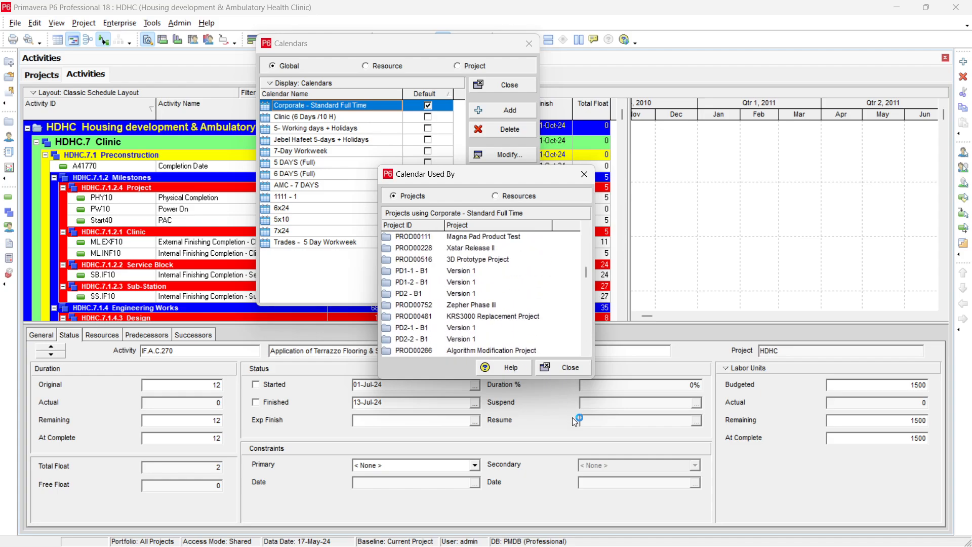
{"action": "left_click", "coordinate": [576, 369]}
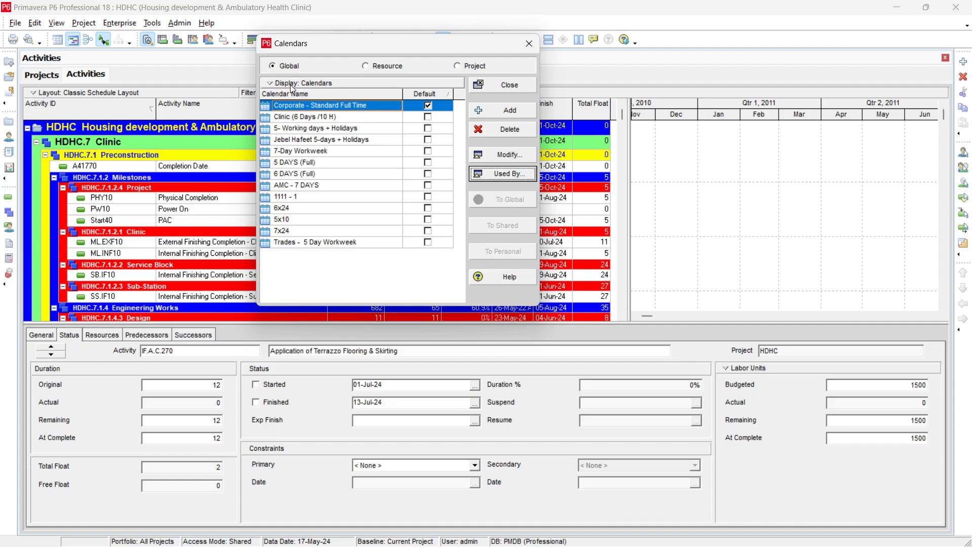
Add a global calendar copied from 6 DAYS (Full) and name it New Calendar P6 Training.
{"action": "left_click", "coordinate": [523, 111]}
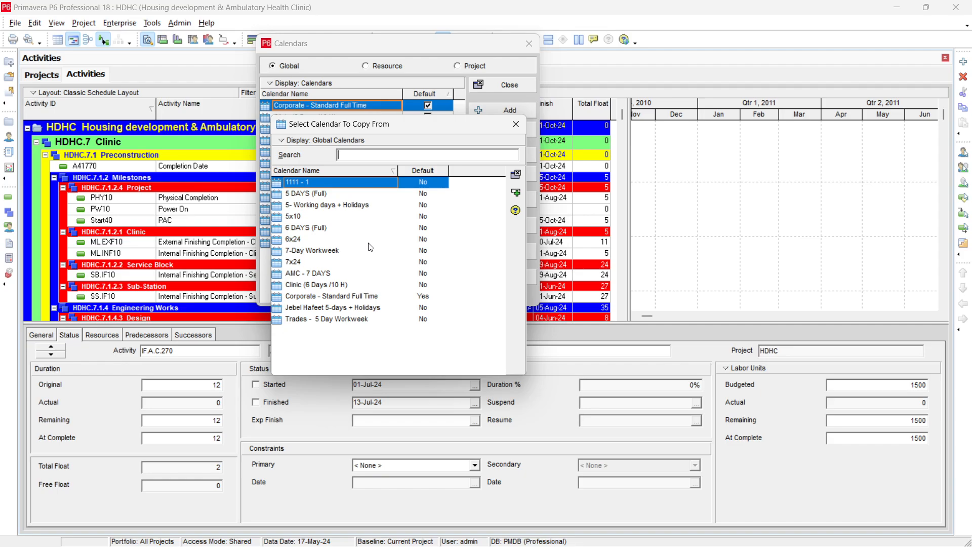
{"action": "left_click", "coordinate": [308, 228]}
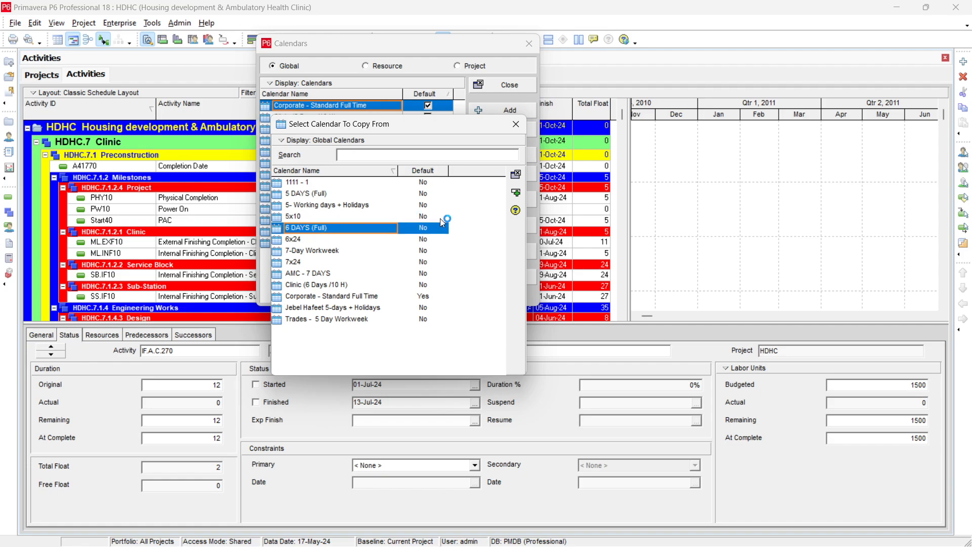
{"action": "left_click", "coordinate": [517, 193]}
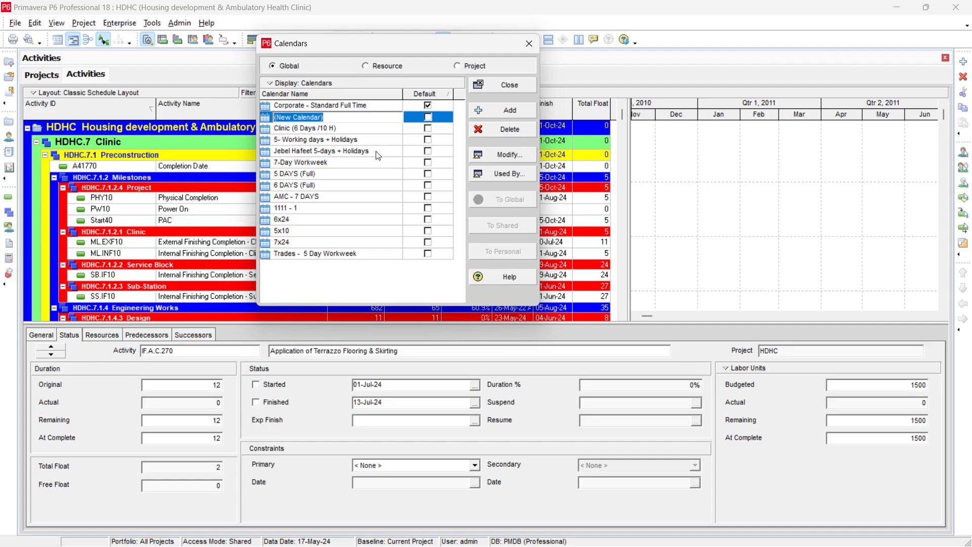
{"action": "type", "text": "New Calendar P6 Tra"}
{"action": "type", "text": "ininging"}
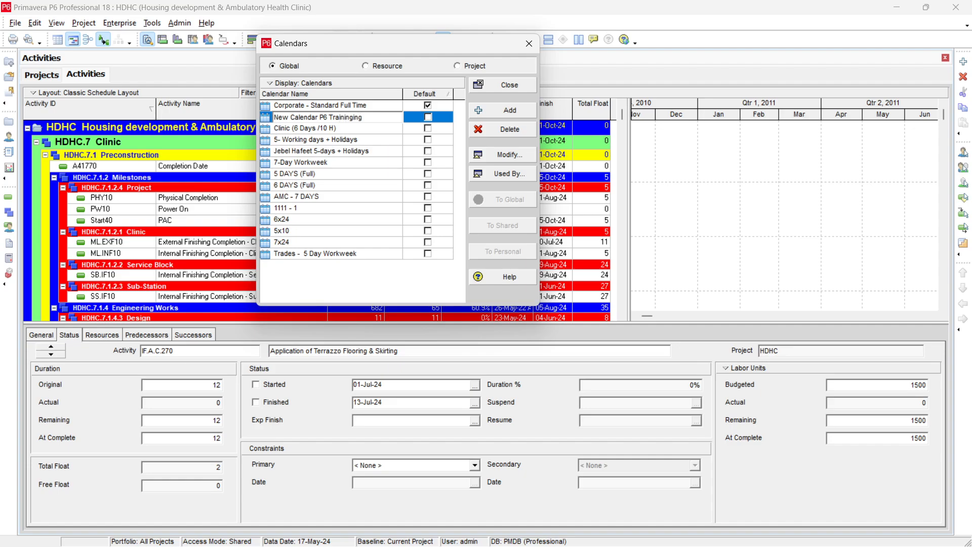
{"action": "key", "text": "BackSpace"}
{"action": "key", "text": "BackSpace"}
{"action": "key", "text": "BackSpace"}
{"action": "key", "text": "BackSpace"}
{"action": "type", "text": "g"}
{"action": "key", "text": "Return"}
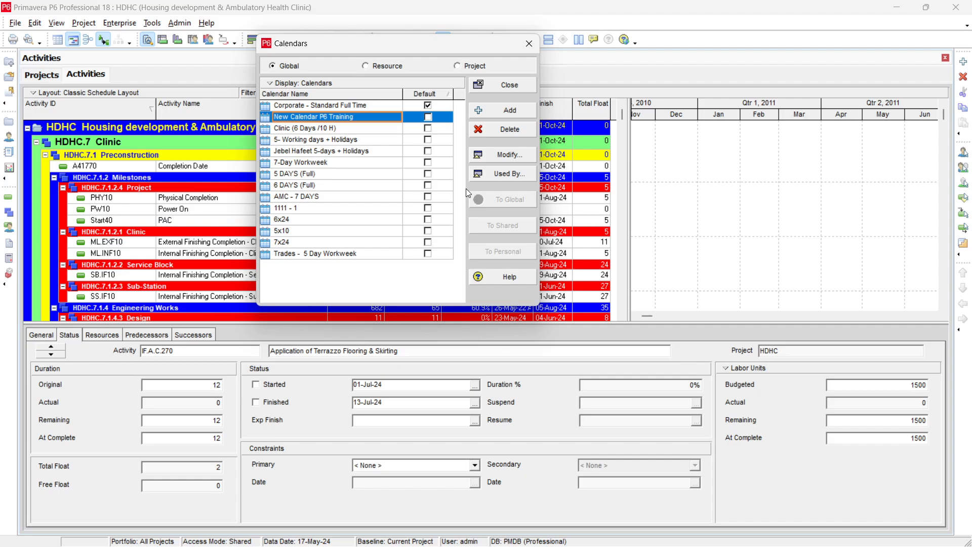
Check which projects use New Calendar P6 Training and compare its total and detailed work hours per day, without saving changes.
{"action": "left_click", "coordinate": [506, 174]}
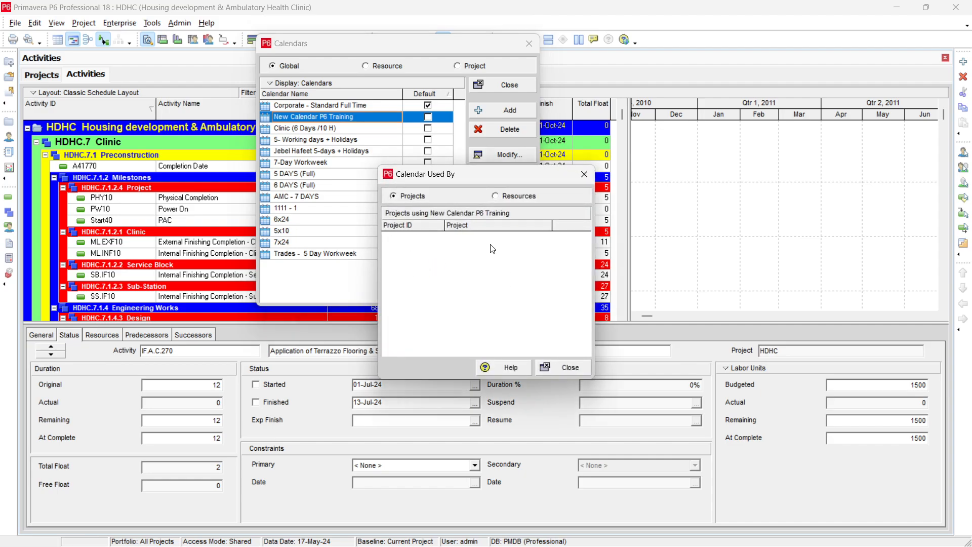
{"action": "left_click", "coordinate": [563, 370]}
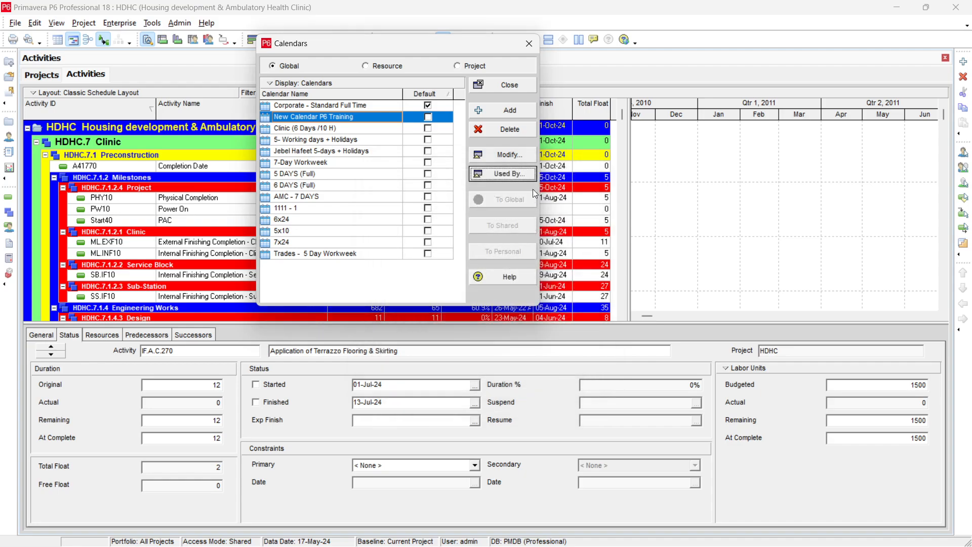
{"action": "left_click", "coordinate": [508, 156]}
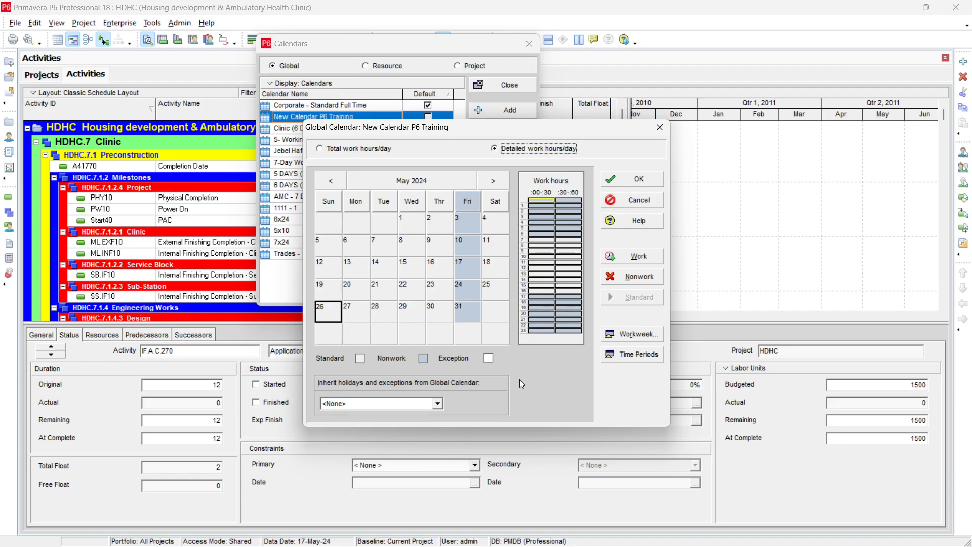
{"action": "left_click", "coordinate": [343, 152]}
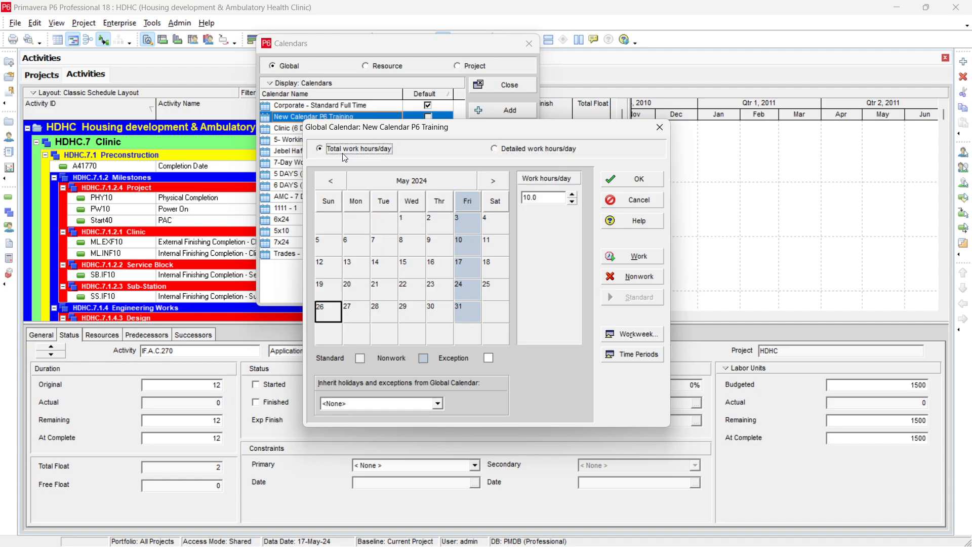
{"action": "left_click", "coordinate": [525, 150]}
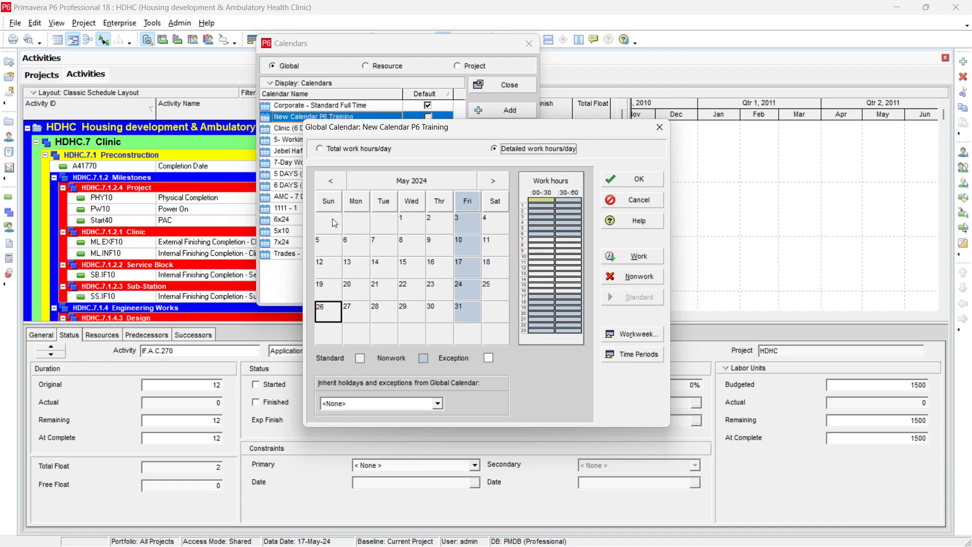
{"action": "left_click", "coordinate": [632, 202]}
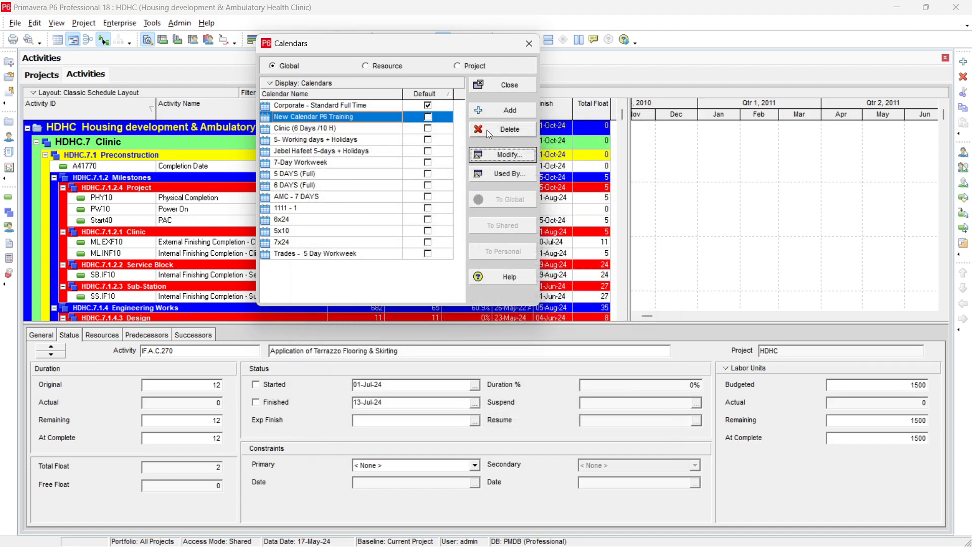
Set the first day of the week for calendars to Monday in the admin preferences.
{"action": "left_click", "coordinate": [513, 83]}
{"action": "left_click", "coordinate": [180, 23]}
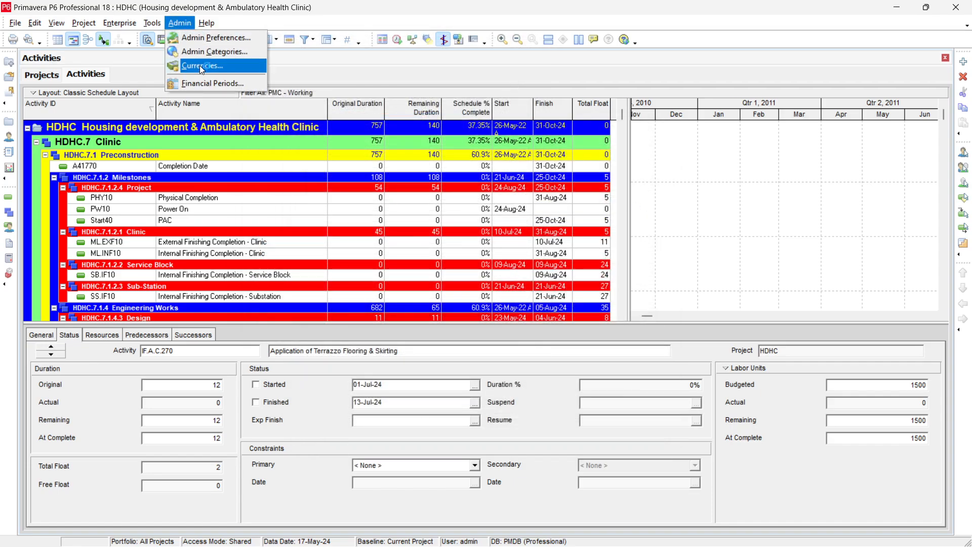
{"action": "left_click", "coordinate": [205, 38]}
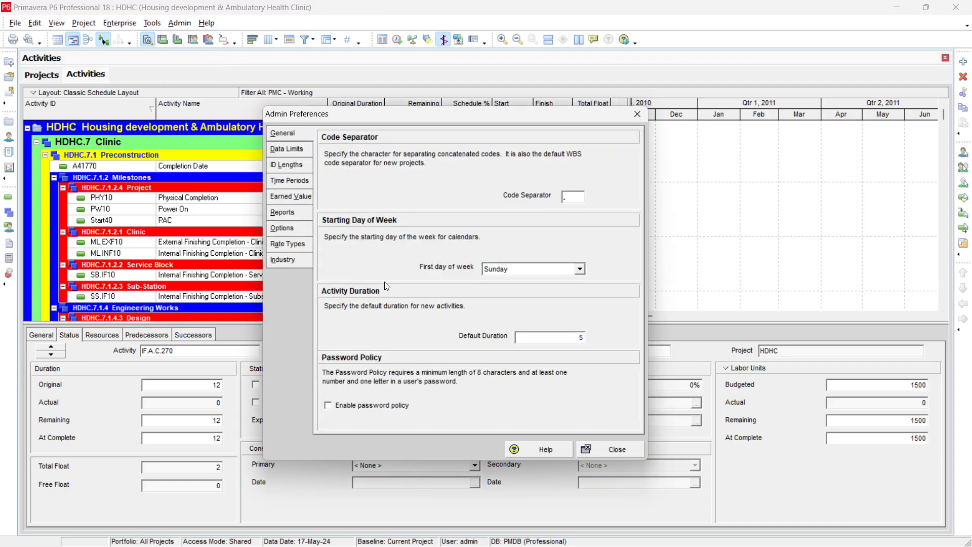
{"action": "left_click", "coordinate": [290, 150]}
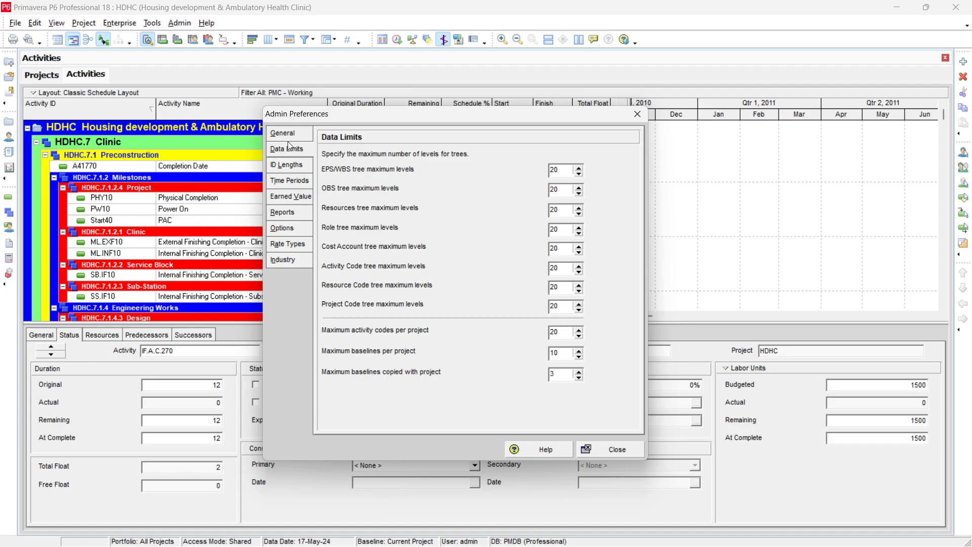
{"action": "left_click", "coordinate": [288, 136]}
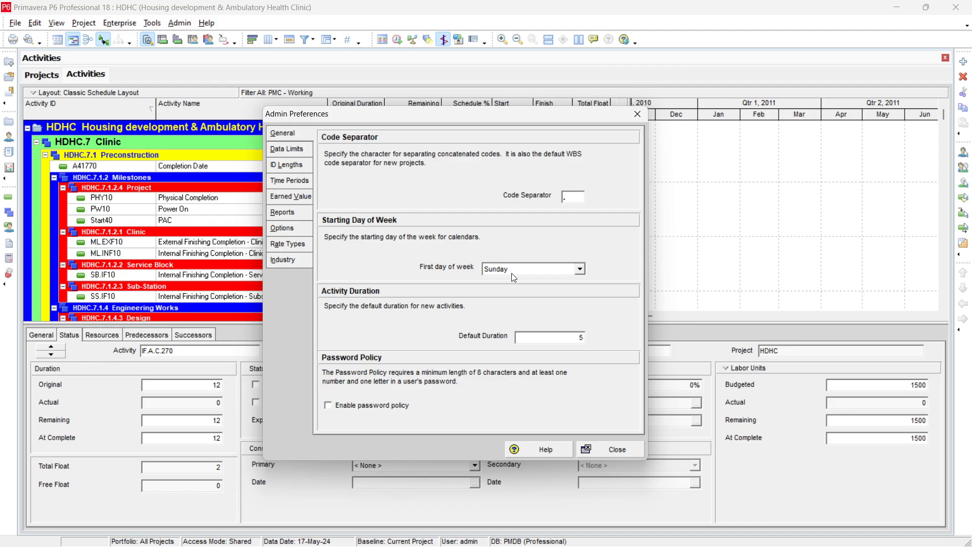
{"action": "left_click", "coordinate": [580, 269]}
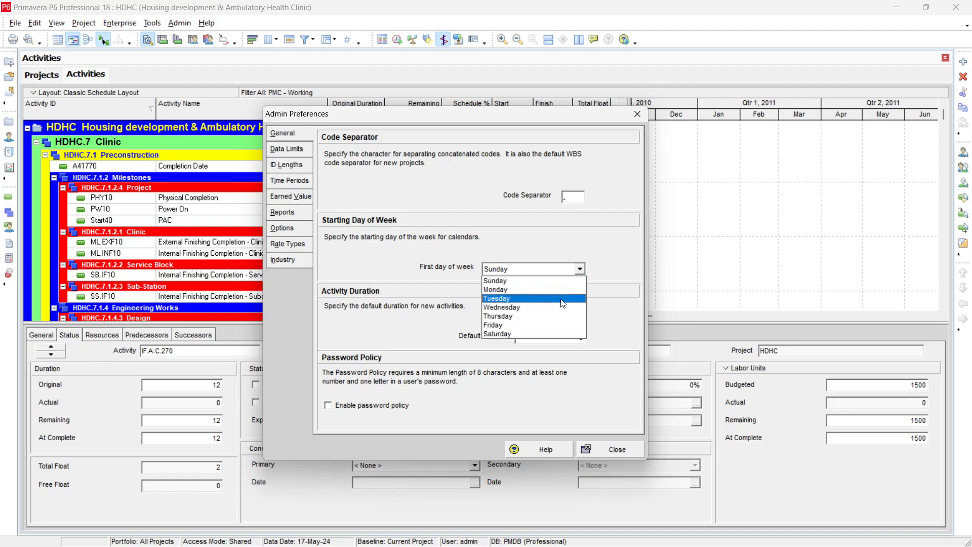
{"action": "left_click", "coordinate": [563, 289]}
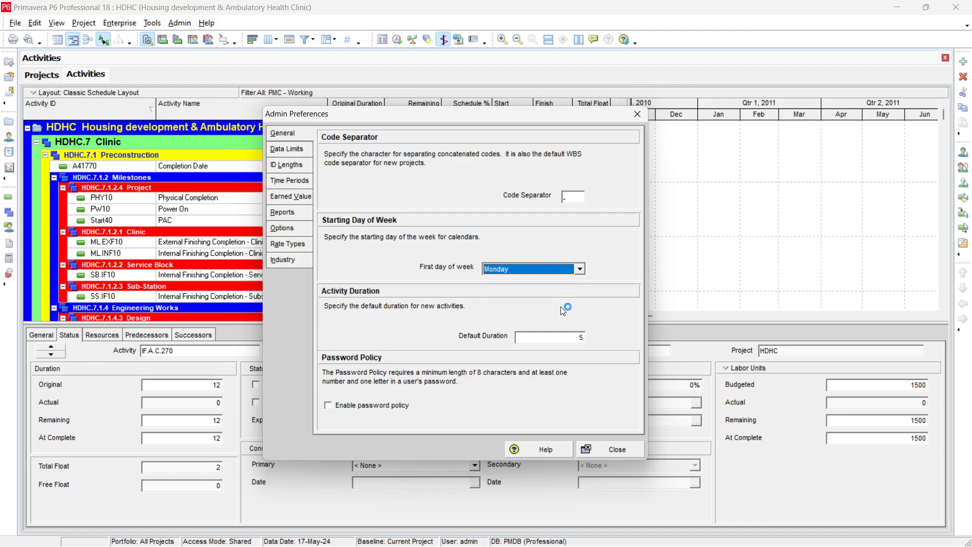
{"action": "left_click", "coordinate": [619, 451]}
Reopen the global calendars and view the weekday order in the Corporate - Standard Full Time calendar.
{"action": "left_click", "coordinate": [121, 24]}
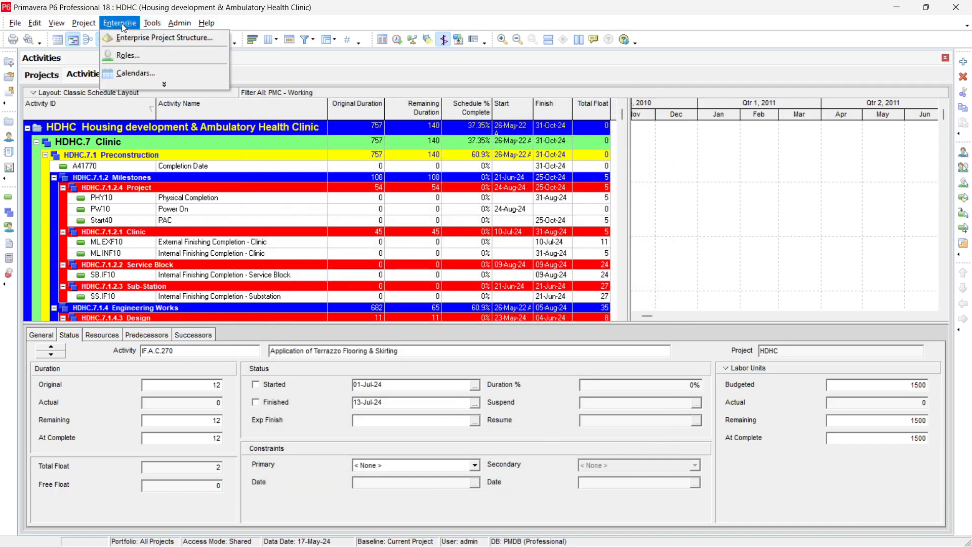
{"action": "left_click", "coordinate": [129, 70]}
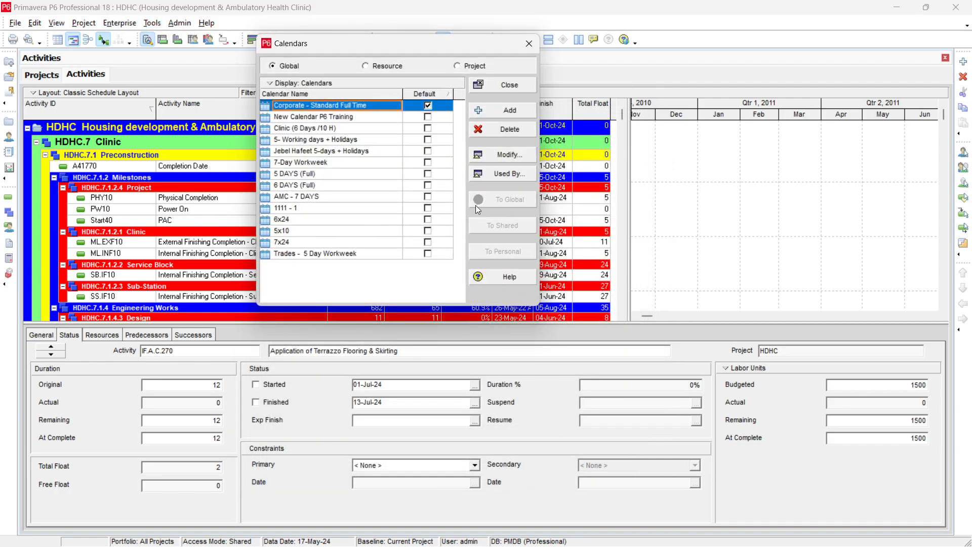
{"action": "left_click", "coordinate": [509, 154]}
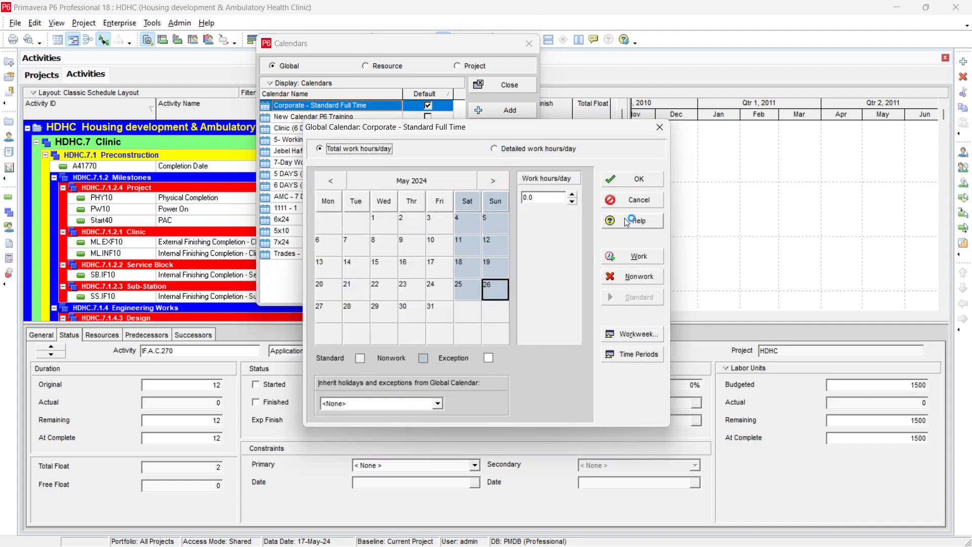
{"action": "left_click", "coordinate": [640, 200]}
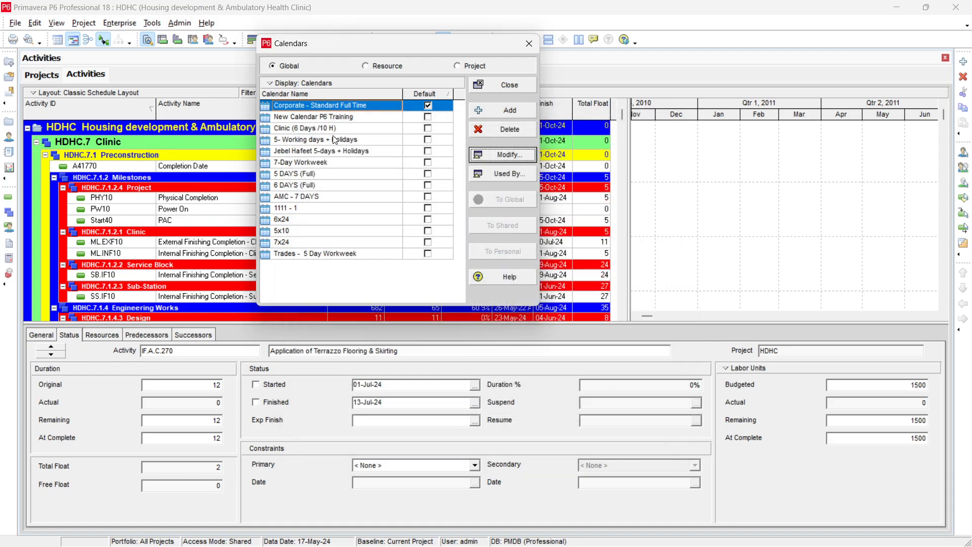
Open New Calendar P6 Training for modification and switch it to total work hours per day.
{"action": "left_click", "coordinate": [334, 118]}
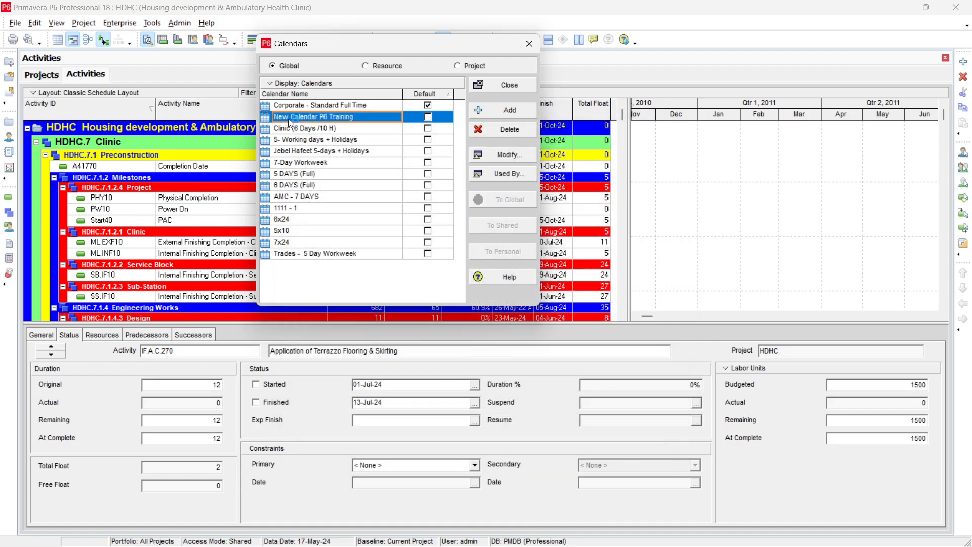
{"action": "left_click", "coordinate": [508, 152]}
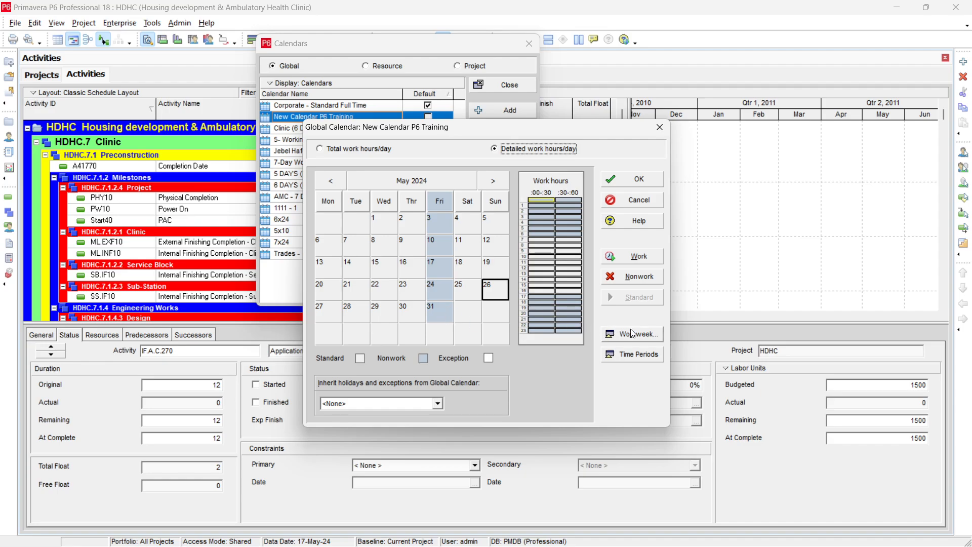
{"action": "left_click", "coordinate": [358, 150]}
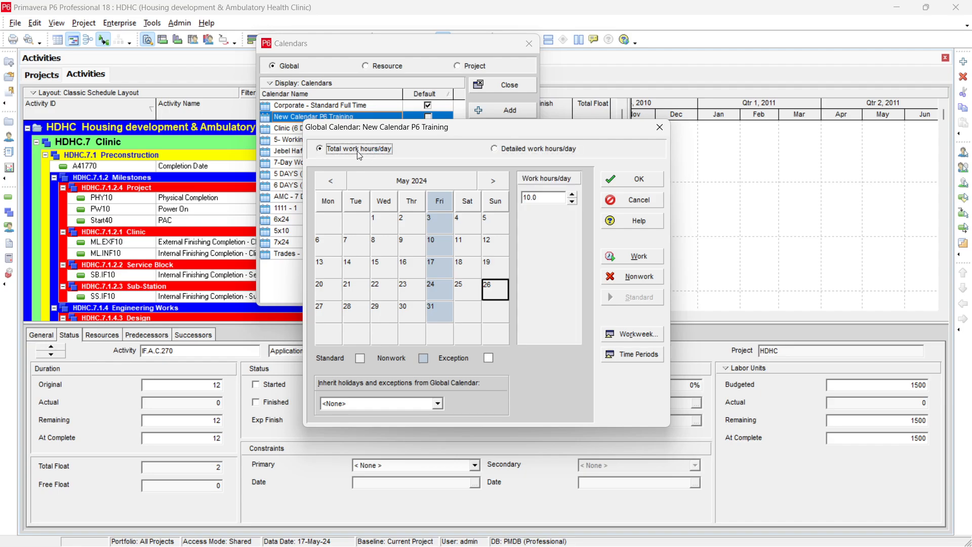
Set the calendar's standard weekly work hours to 10 on Friday and 0 on Sunday.
{"action": "left_click", "coordinate": [639, 333]}
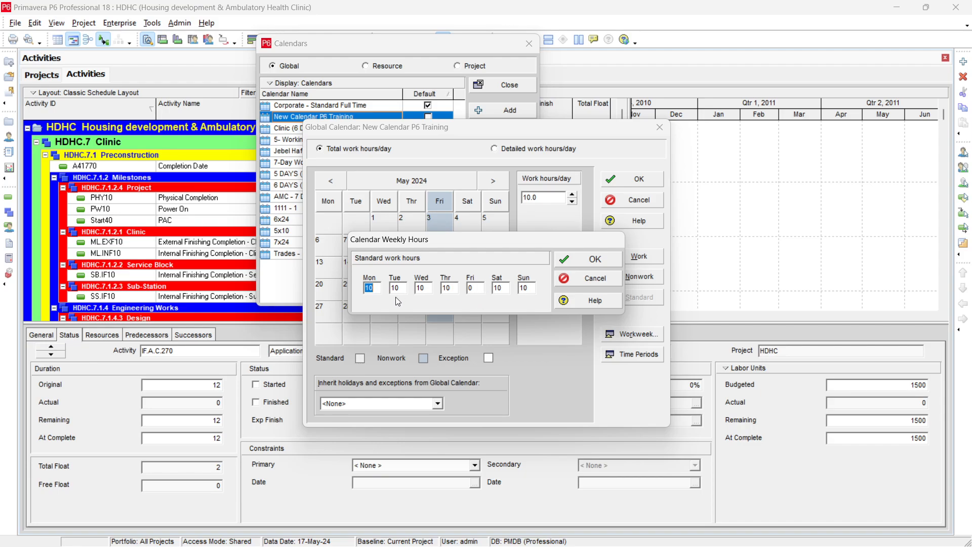
{"action": "left_click", "coordinate": [476, 291]}
{"action": "key", "text": "shift+Tab"}
{"action": "key", "text": "Tab"}
{"action": "key", "text": "Tab"}
{"action": "key", "text": "Tab"}
{"action": "key", "text": "shift+Tab"}
{"action": "key", "text": "shift+Tab"}
{"action": "key", "text": "shift+Tab"}
{"action": "key", "text": "shift+Tab"}
{"action": "key", "text": "shift+Tab"}
{"action": "key", "text": "shift+Tab"}
{"action": "key", "text": "Tab"}
{"action": "key", "text": "Tab"}
{"action": "key", "text": "Tab"}
{"action": "key", "text": "Tab"}
{"action": "type", "text": "10"}
{"action": "key", "text": "Tab"}
{"action": "key", "text": "Tab"}
{"action": "type", "text": "0"}
{"action": "left_click", "coordinate": [590, 257]}
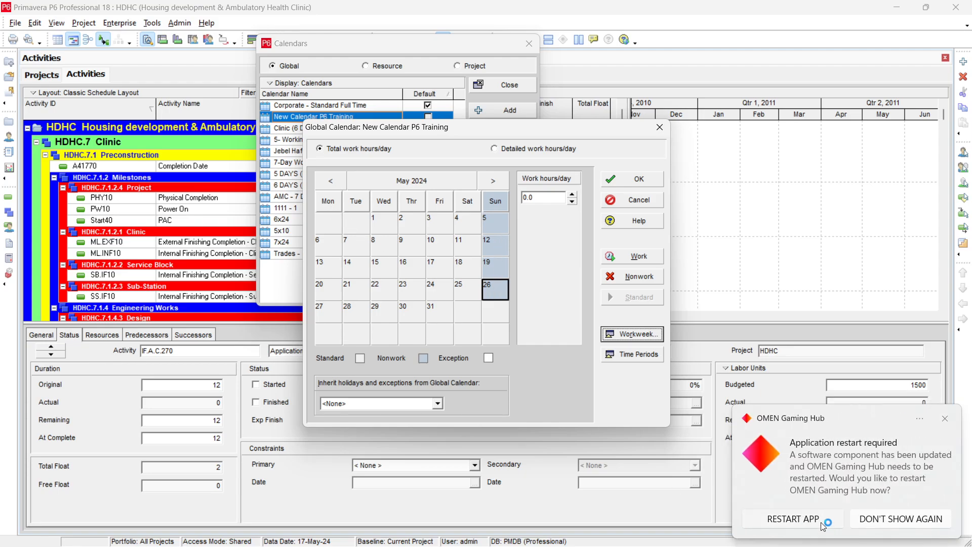
{"action": "left_click", "coordinate": [946, 418]}
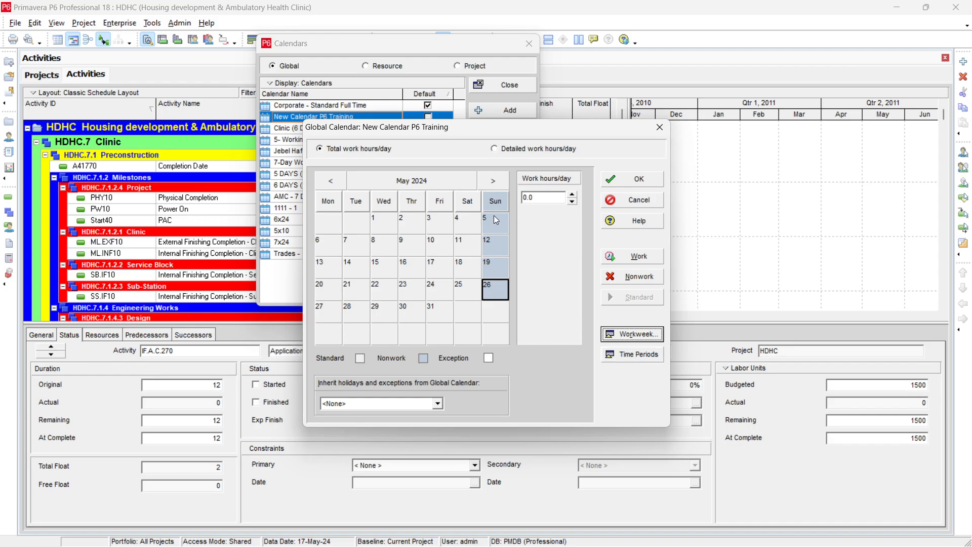
Mark 17 to 19 June 2024 as nonwork days in the calendar.
{"action": "left_click", "coordinate": [493, 181]}
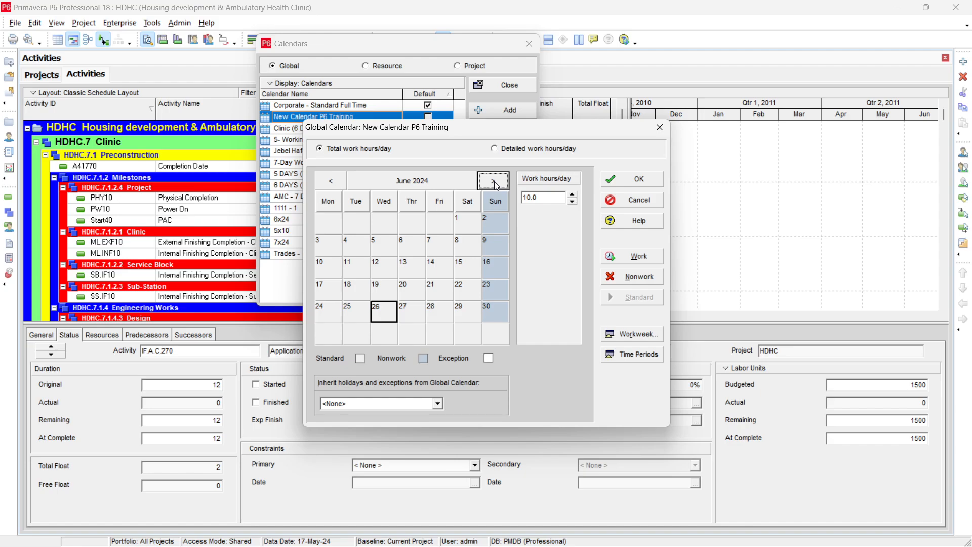
{"action": "left_click", "coordinate": [329, 284]}
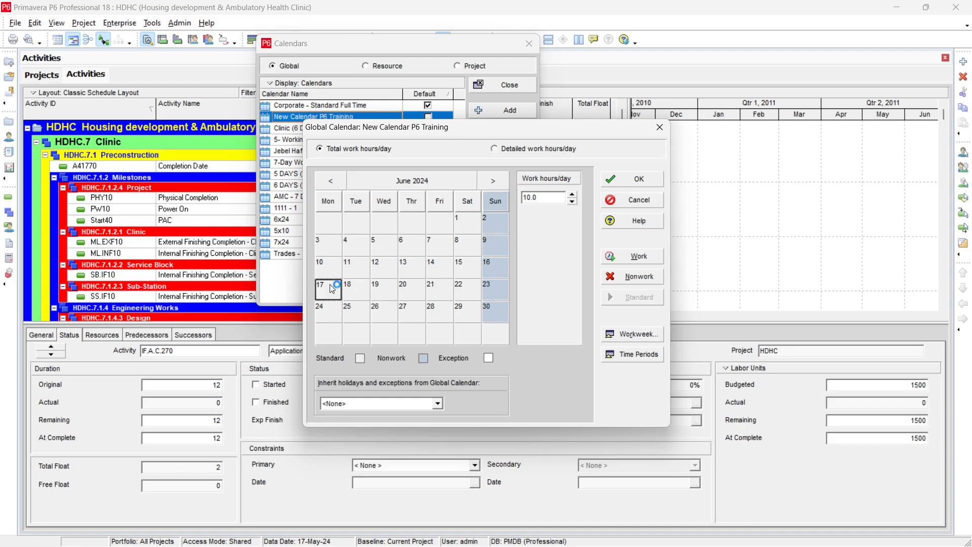
{"action": "left_click", "coordinate": [380, 288], "text": "ctrl"}
{"action": "left_click", "coordinate": [646, 278]}
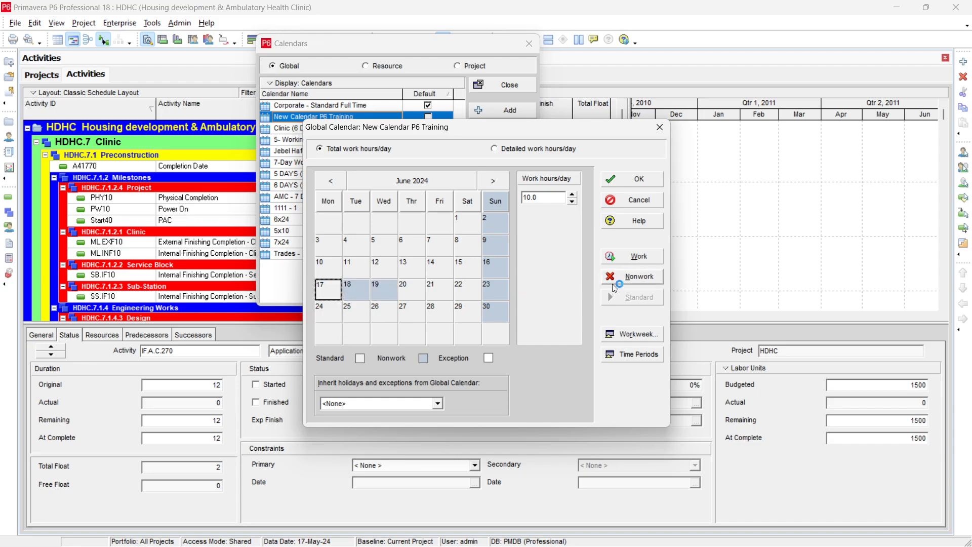
Mark 1 August 2024 as a nonwork day in the calendar.
{"action": "left_click", "coordinate": [497, 182]}
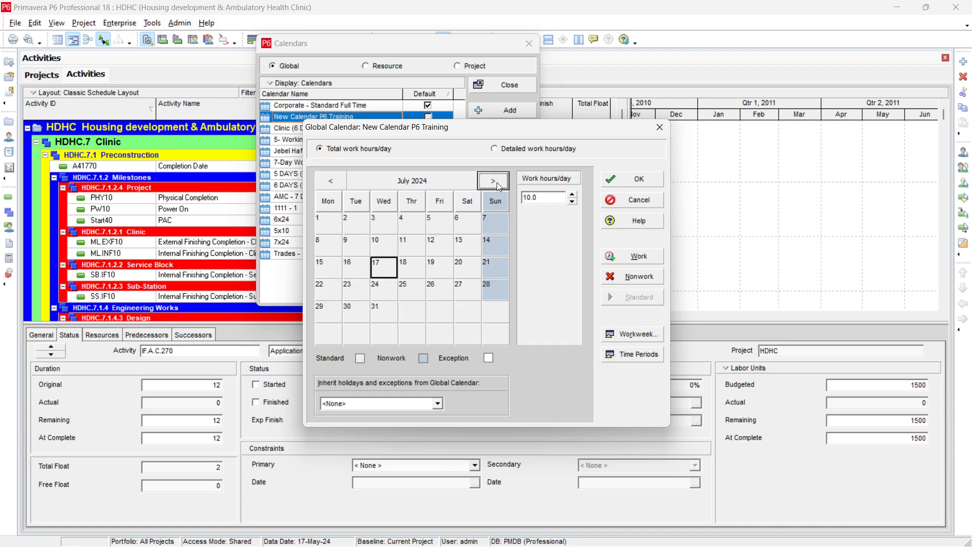
{"action": "left_click", "coordinate": [494, 182]}
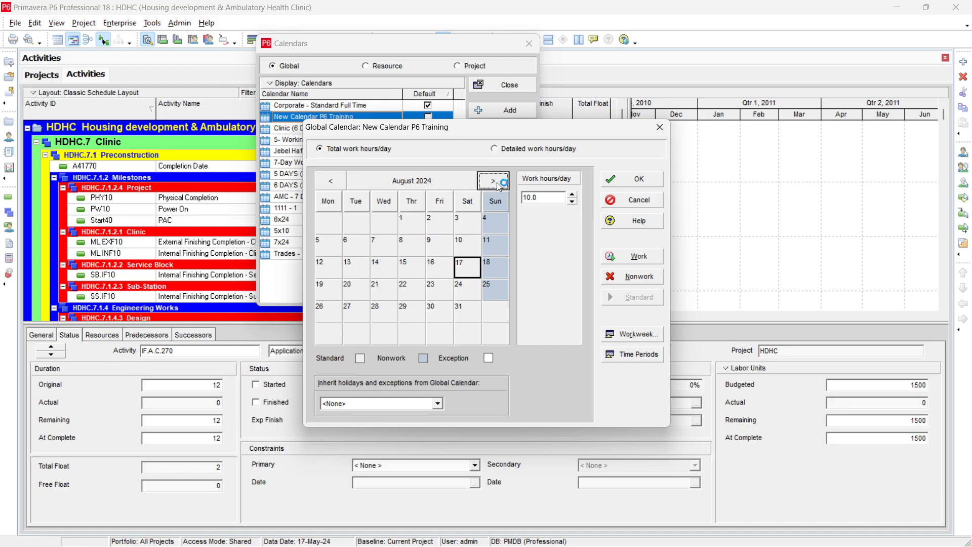
{"action": "left_click", "coordinate": [416, 226]}
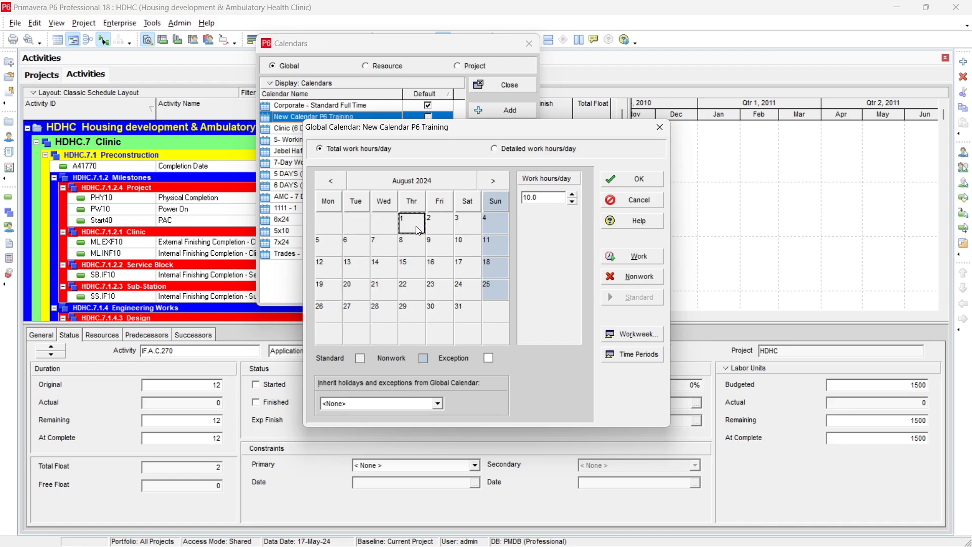
{"action": "left_click", "coordinate": [629, 276]}
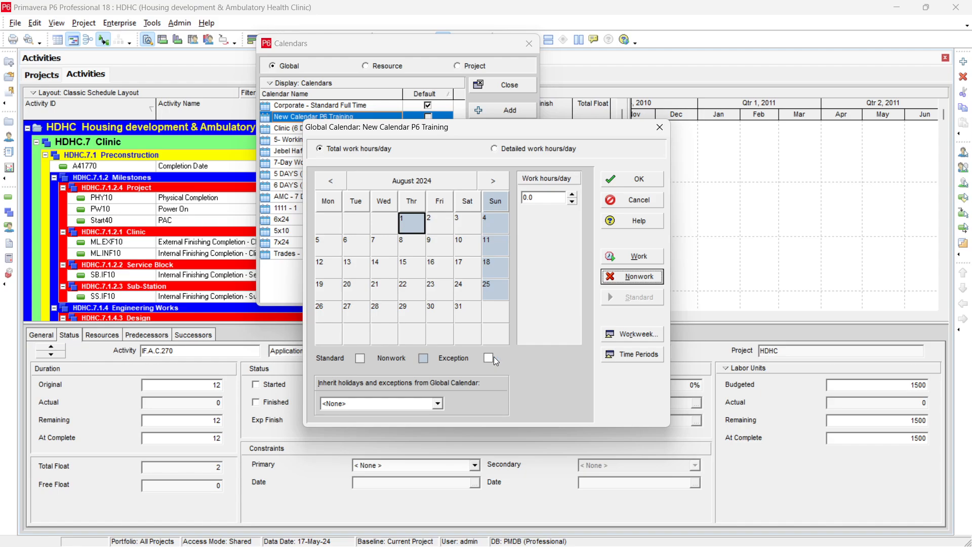
Set the work hours of Sunday 25 August 2024 to 5 and save the calendar.
{"action": "left_click", "coordinate": [500, 291]}
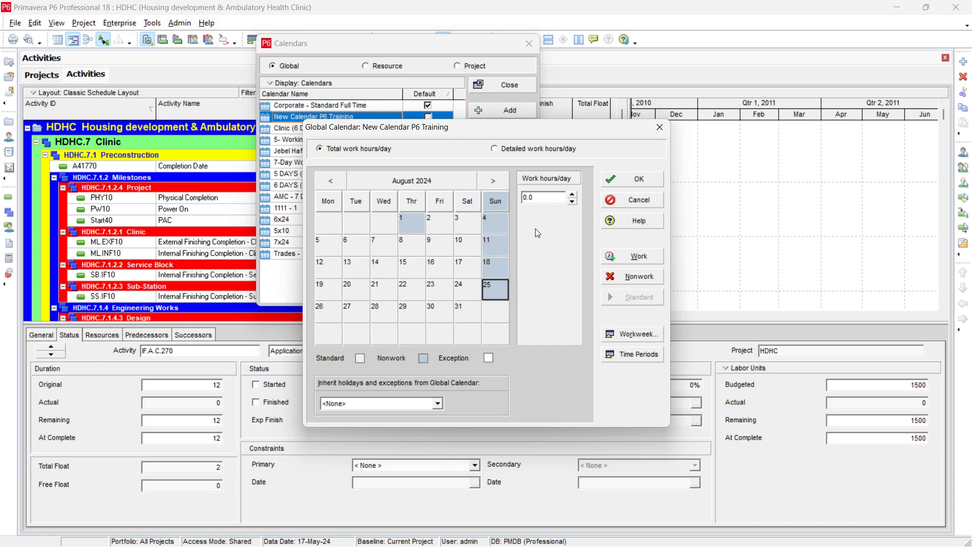
{"action": "left_click", "coordinate": [554, 202]}
{"action": "double_click", "coordinate": [554, 202]}
{"action": "type", "text": "1"}
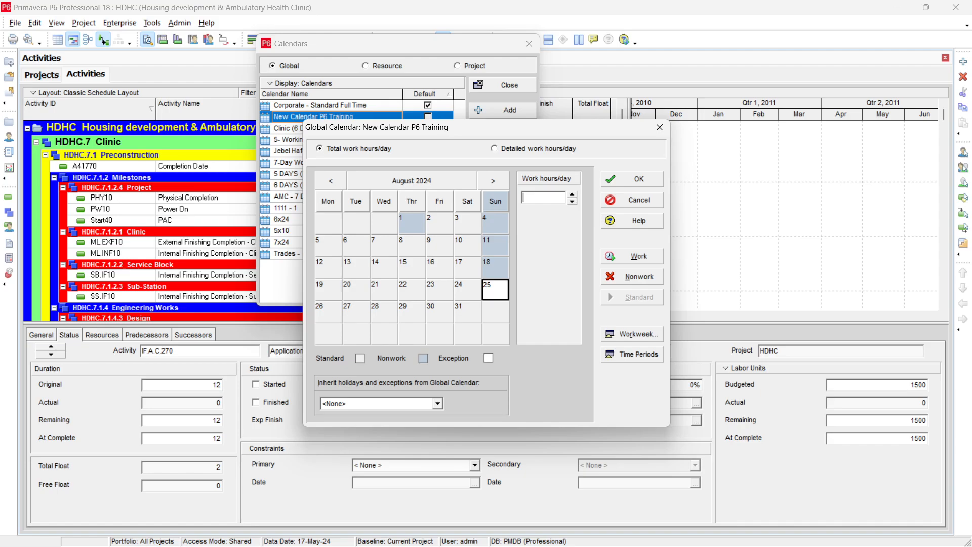
{"action": "key", "text": "Return"}
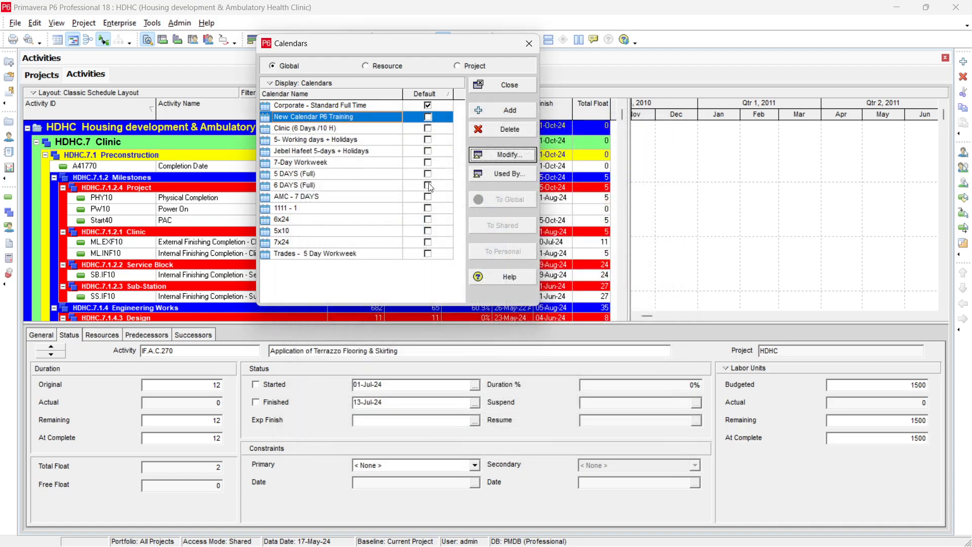
Reopen New Calendar P6 Training for modification and check the work hours of 25 August 2024.
{"action": "left_click", "coordinate": [517, 159]}
{"action": "left_click", "coordinate": [493, 183]}
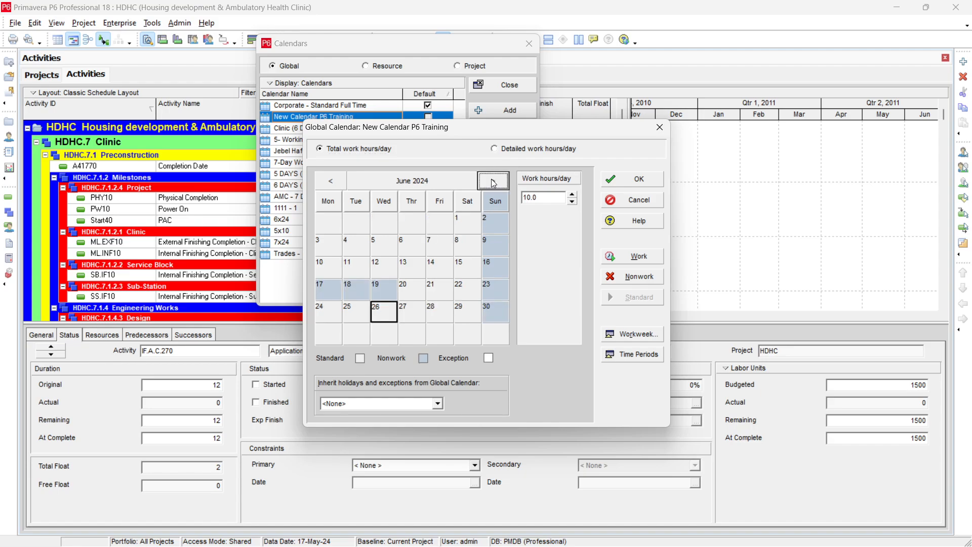
{"action": "left_click", "coordinate": [493, 183]}
{"action": "left_click", "coordinate": [494, 181]}
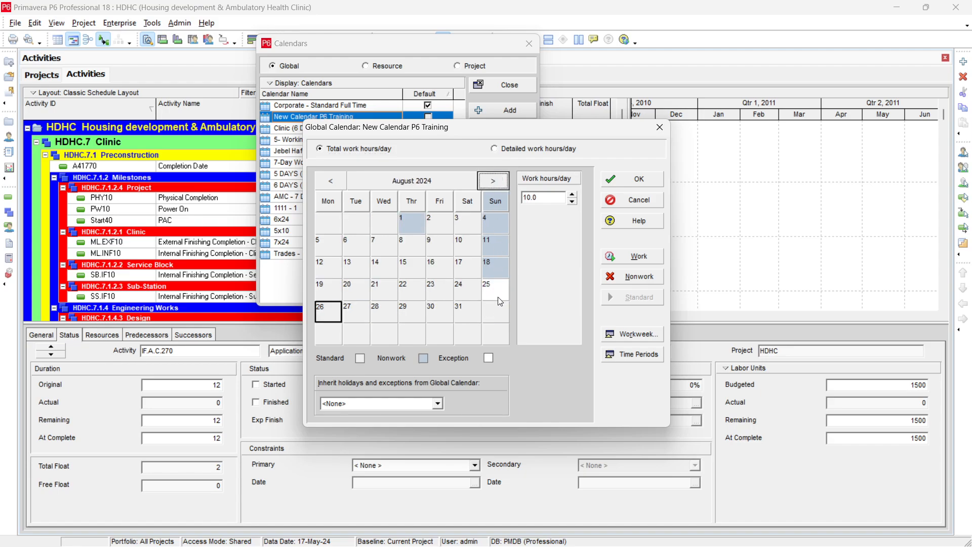
{"action": "left_click", "coordinate": [496, 291]}
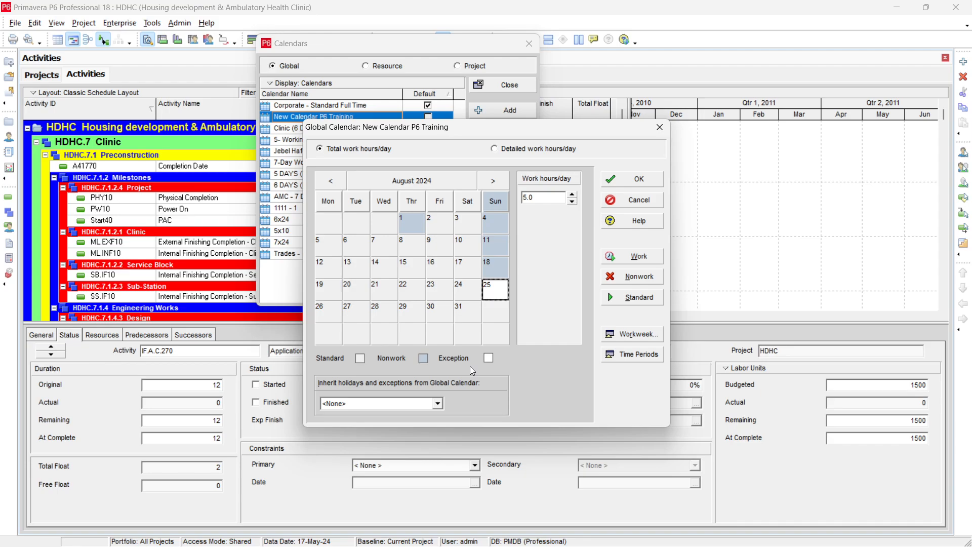
Set the calendar's time periods to 10 hours per day, 60 per week and 260 per month.
{"action": "left_click", "coordinate": [642, 355]}
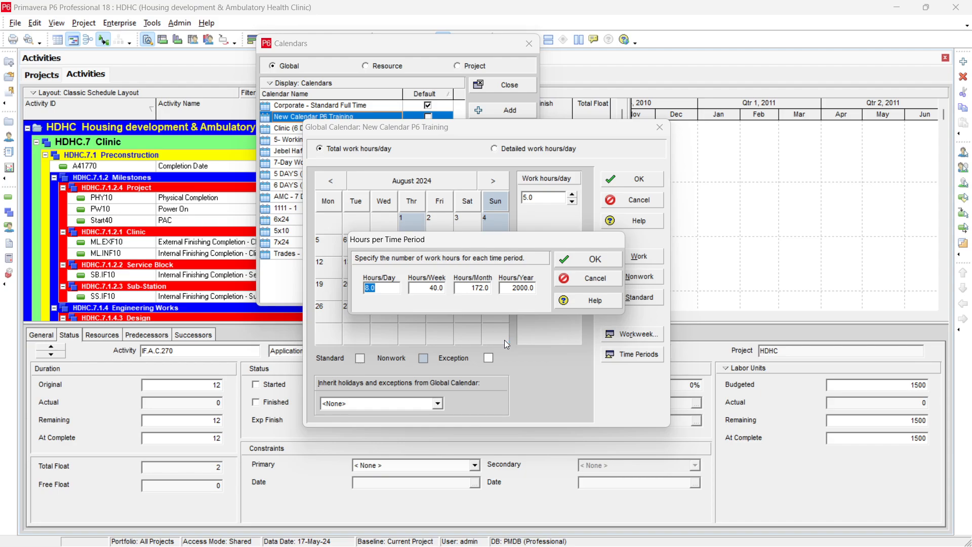
{"action": "type", "text": "10"}
{"action": "key", "text": "Tab"}
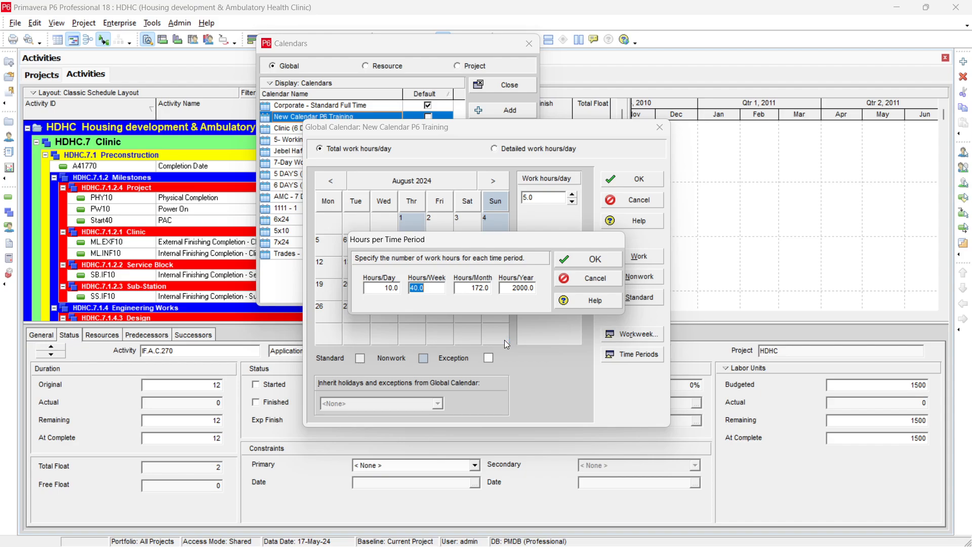
{"action": "key", "text": "Tab"}
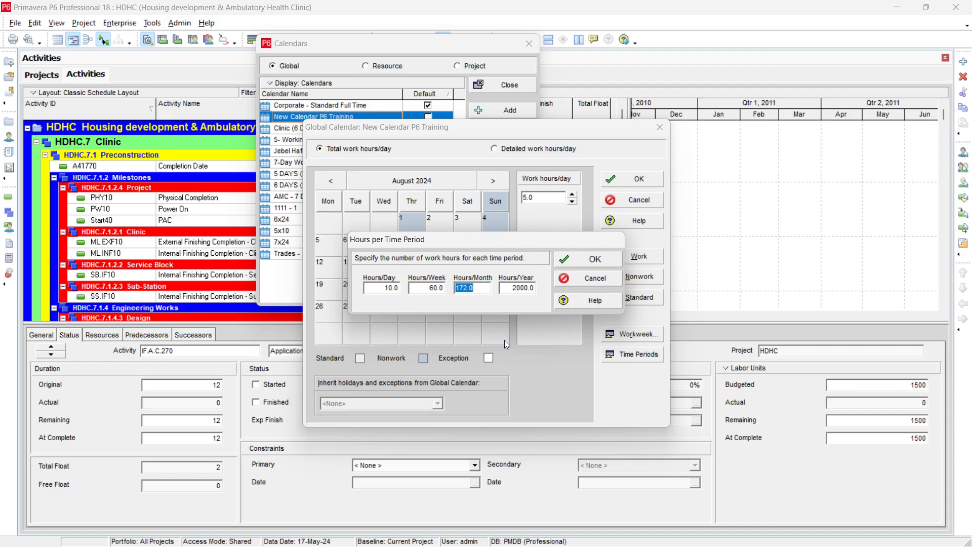
{"action": "type", "text": "260"}
{"action": "key", "text": "Tab"}
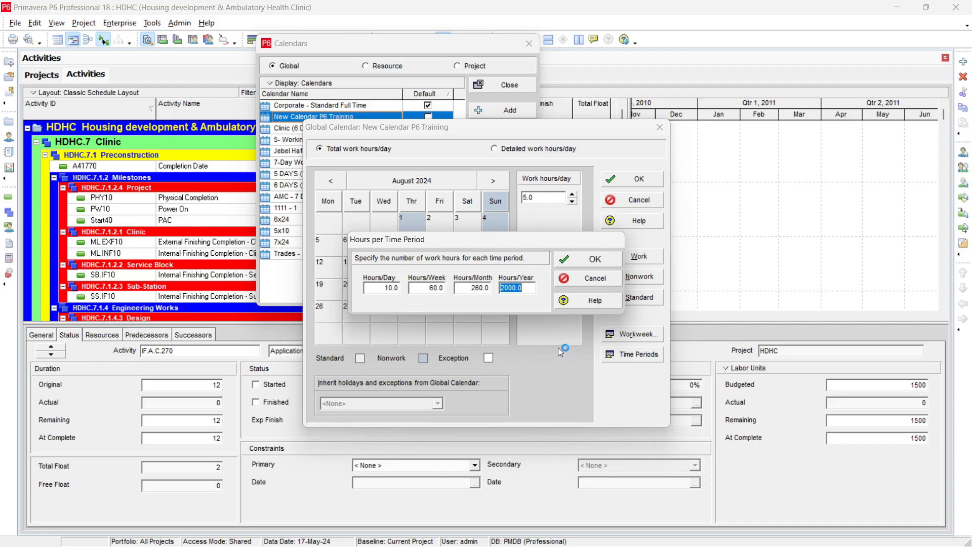
Switch to Calculator and compute the yearly work hours as 365 minus 52, minus 13, multiplied by 10.
{"action": "mouse_move", "coordinate": [615, 545]}
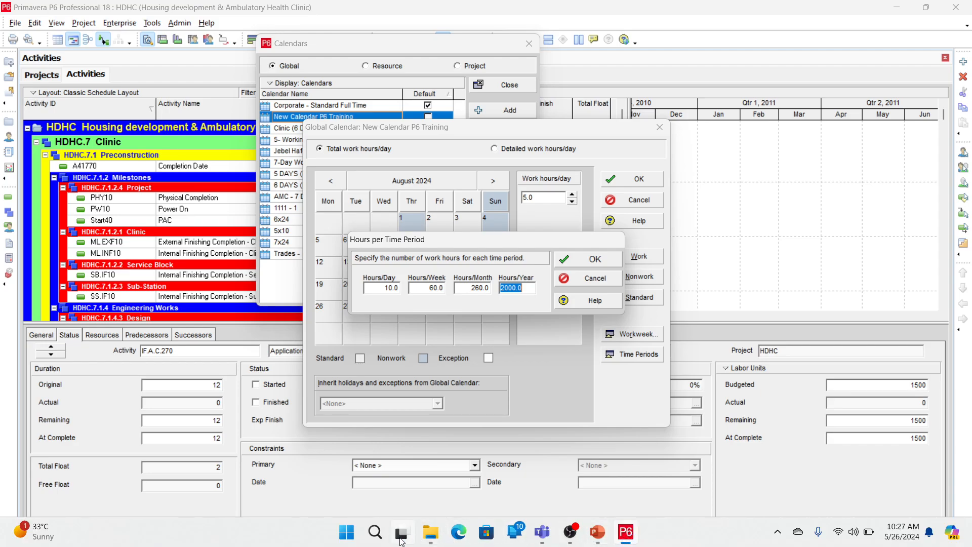
{"action": "left_click", "coordinate": [376, 540]}
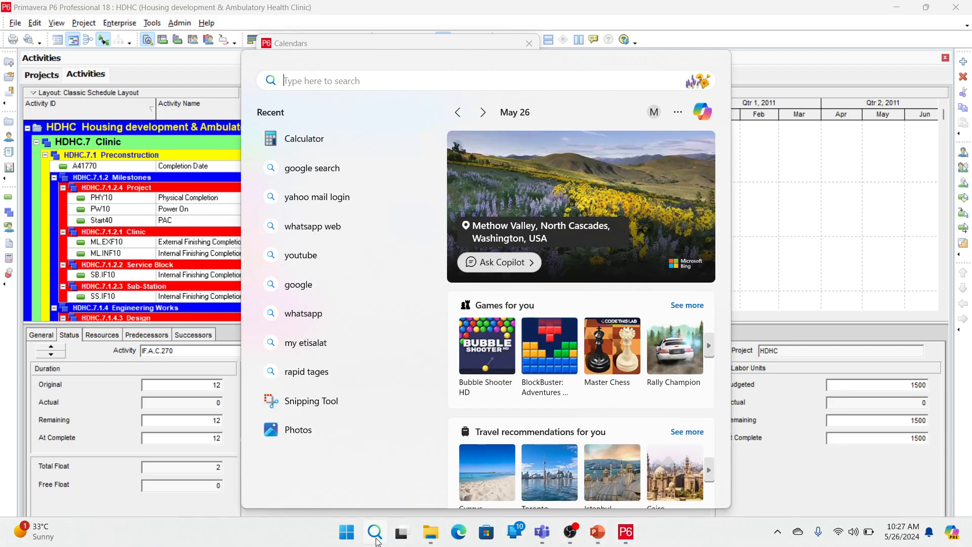
{"action": "left_click", "coordinate": [321, 137]}
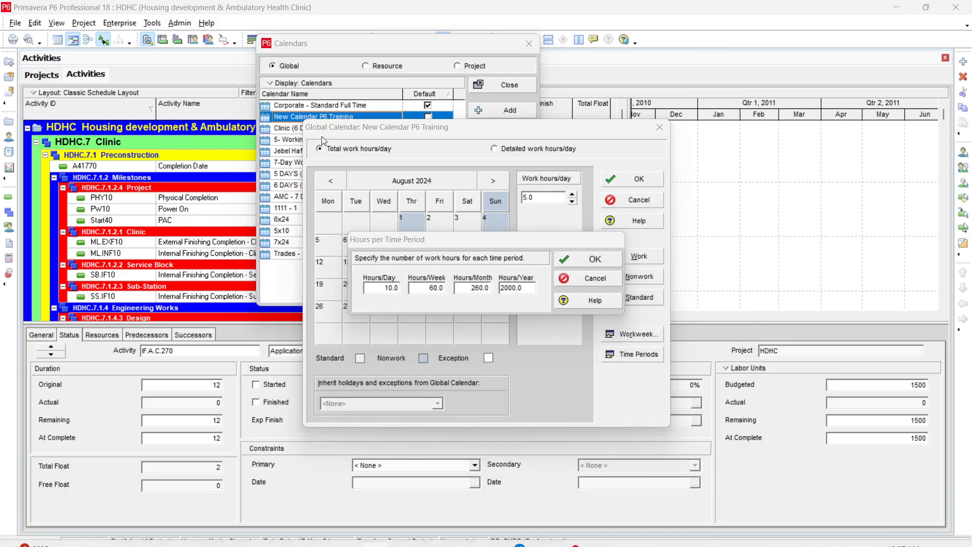
{"action": "type", "text": "36"}
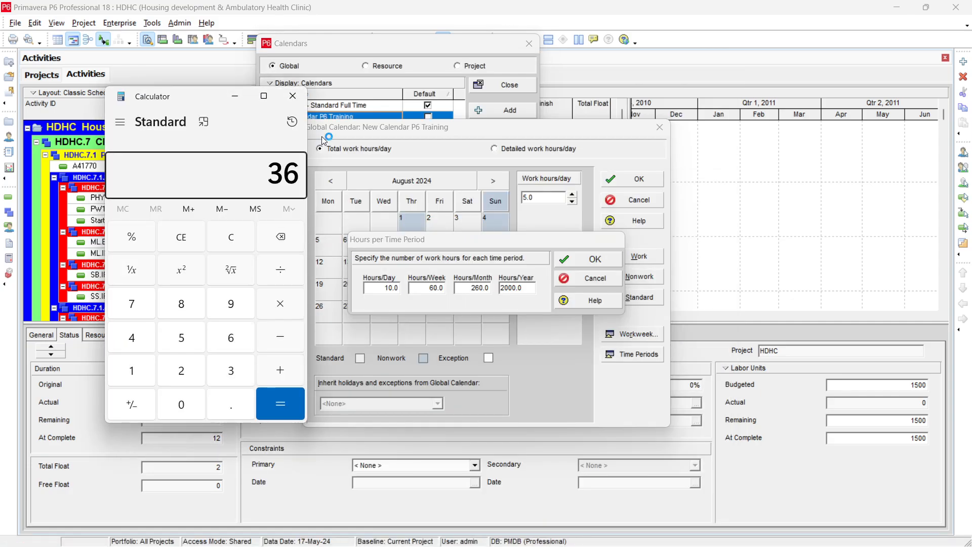
{"action": "type", "text": "5"}
{"action": "key", "text": "minus"}
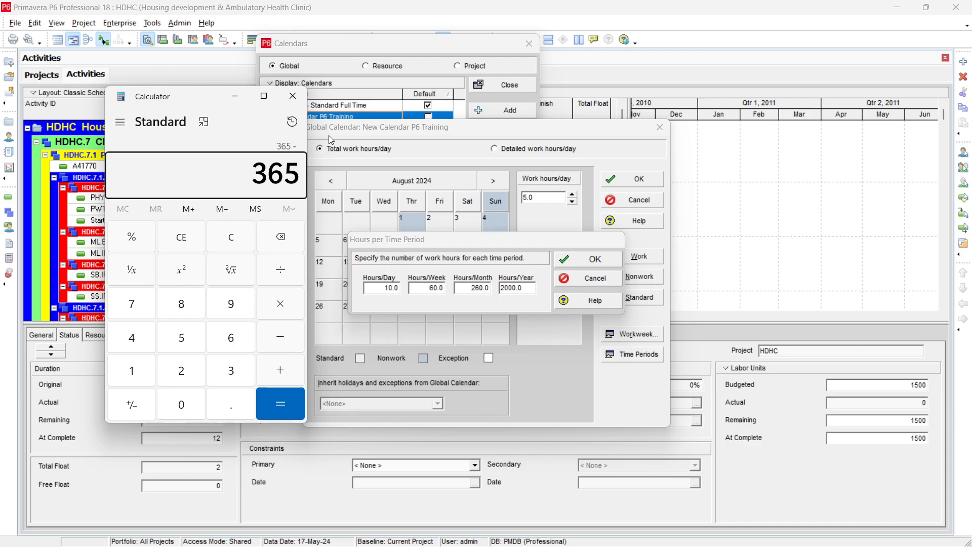
{"action": "type", "text": "52"}
{"action": "key", "text": "Return"}
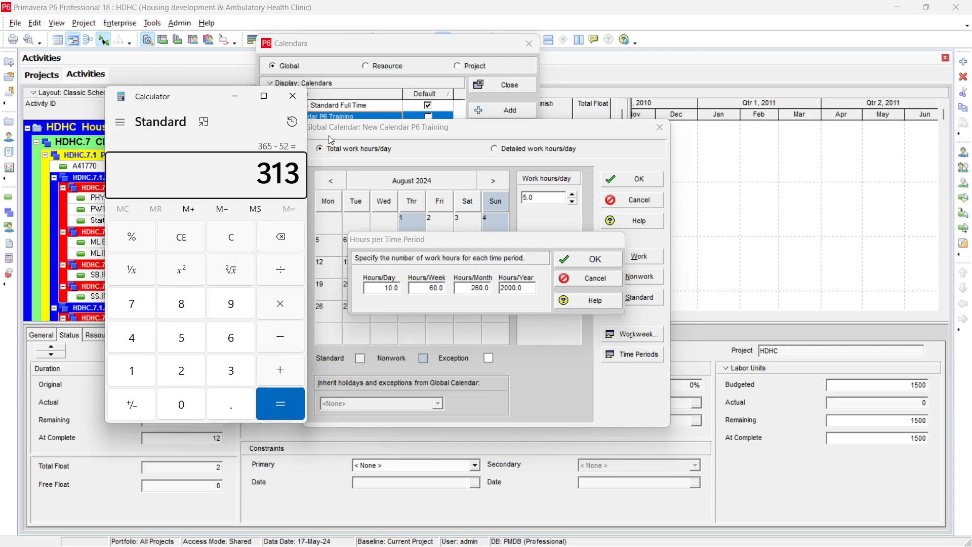
{"action": "key", "text": "minus"}
{"action": "type", "text": "13"}
{"action": "key", "text": "Return"}
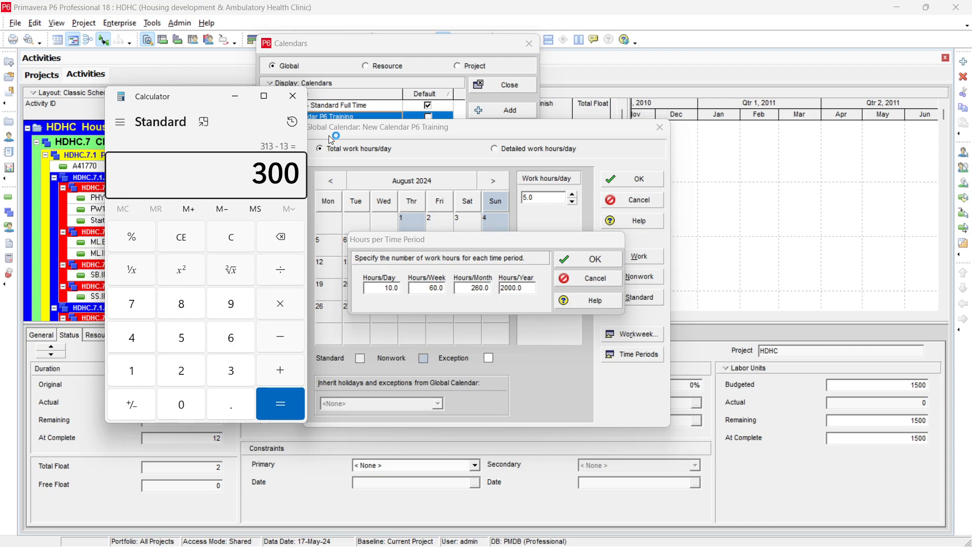
{"action": "key", "text": "asterisk"}
{"action": "type", "text": "10"}
{"action": "key", "text": "Return"}
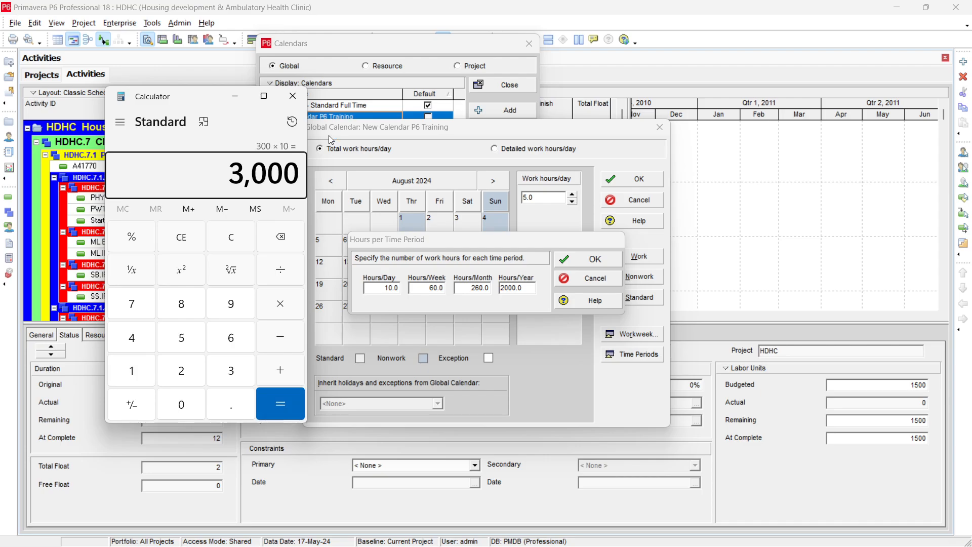
Set the calendar's hours per year to 3000 and accept the hours per time period.
{"action": "left_click", "coordinate": [530, 289]}
{"action": "double_click", "coordinate": [531, 288]}
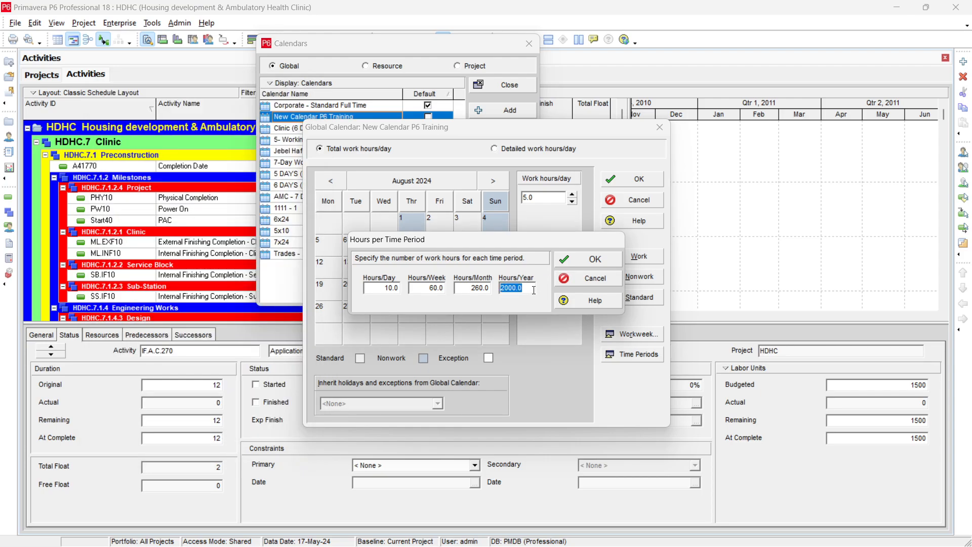
{"action": "type", "text": "300.0"}
{"action": "key", "text": "BackSpace"}
{"action": "key", "text": "BackSpace"}
{"action": "type", "text": "0"}
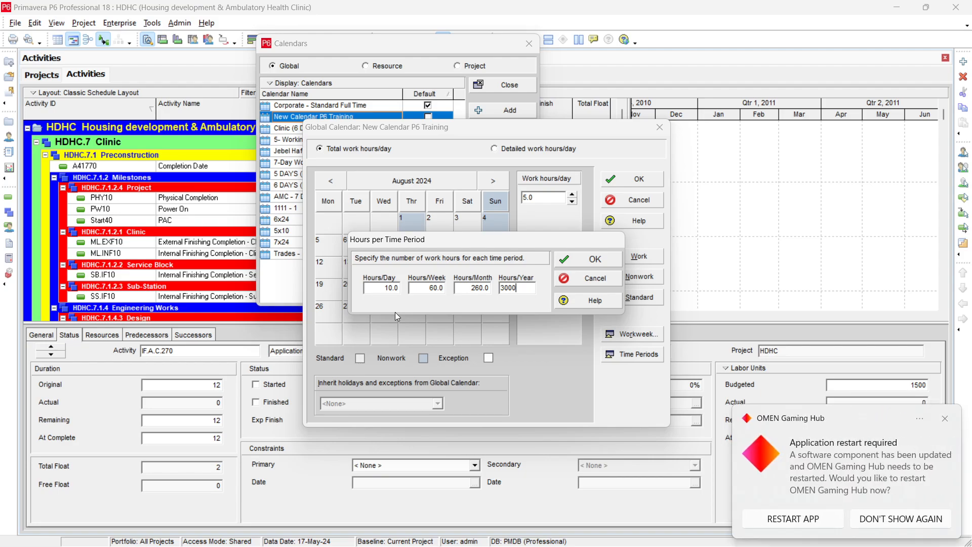
{"action": "left_click", "coordinate": [946, 418]}
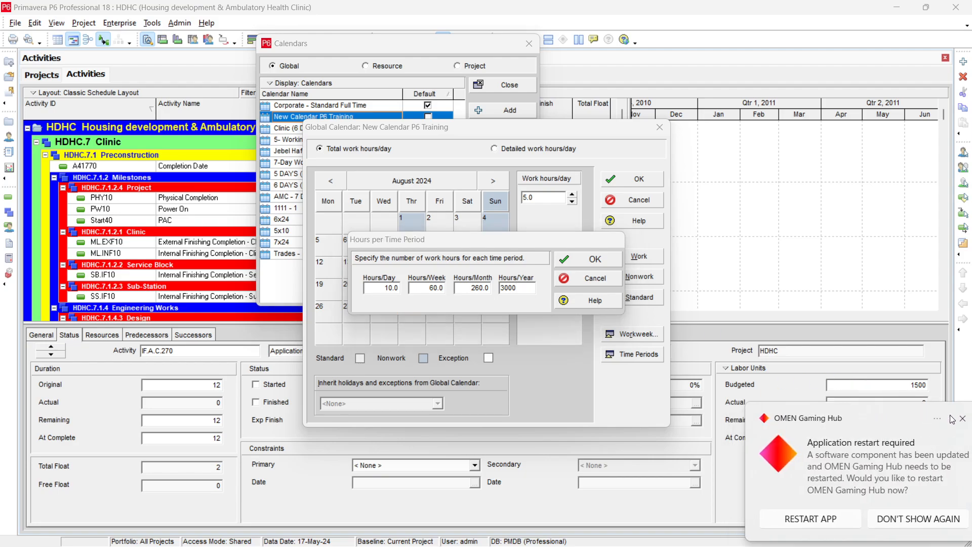
{"action": "left_click", "coordinate": [601, 262]}
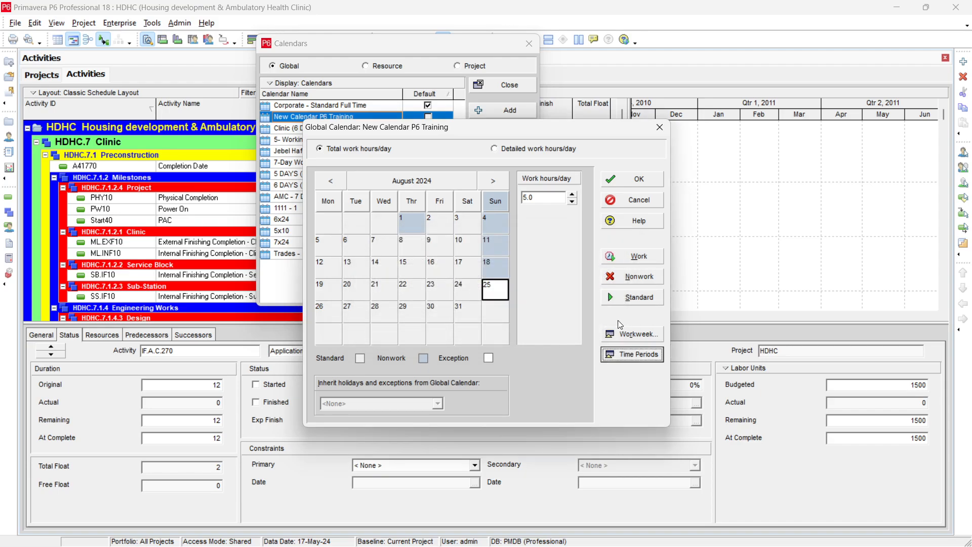
Switch the calendar to detailed work hours per day and review the standard weekly hours of different weekdays, including Sunday.
{"action": "left_click", "coordinate": [525, 153]}
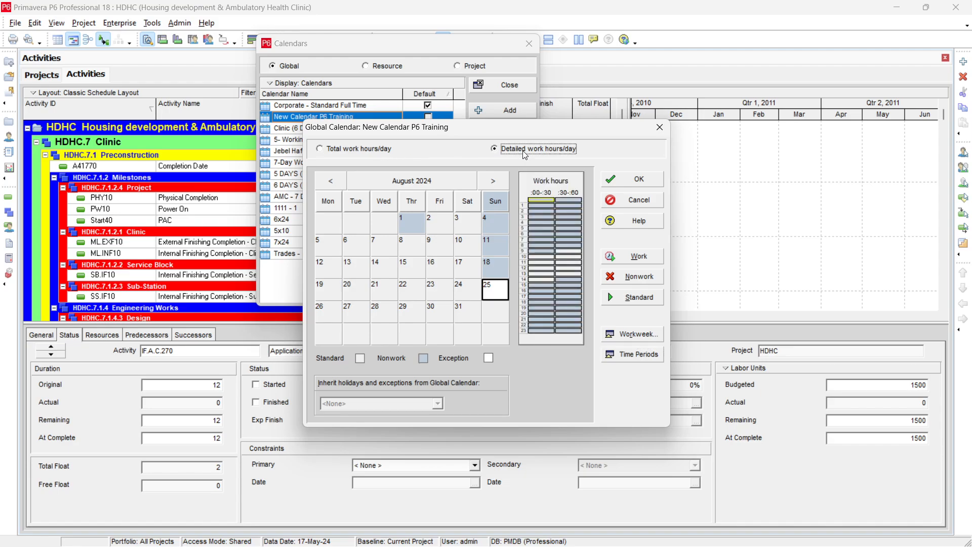
{"action": "left_click", "coordinate": [646, 338]}
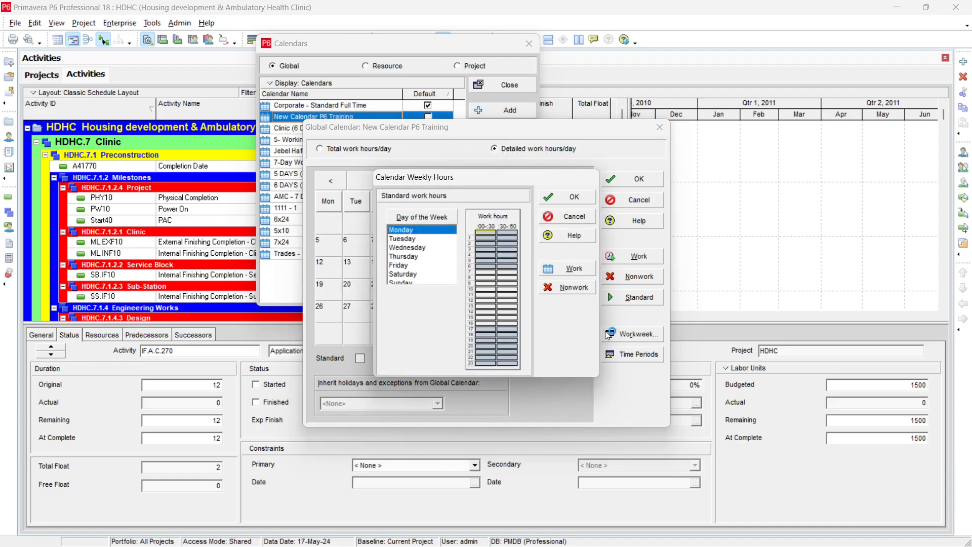
{"action": "key", "text": "Down"}
{"action": "key", "text": "Down"}
{"action": "key", "text": "Down"}
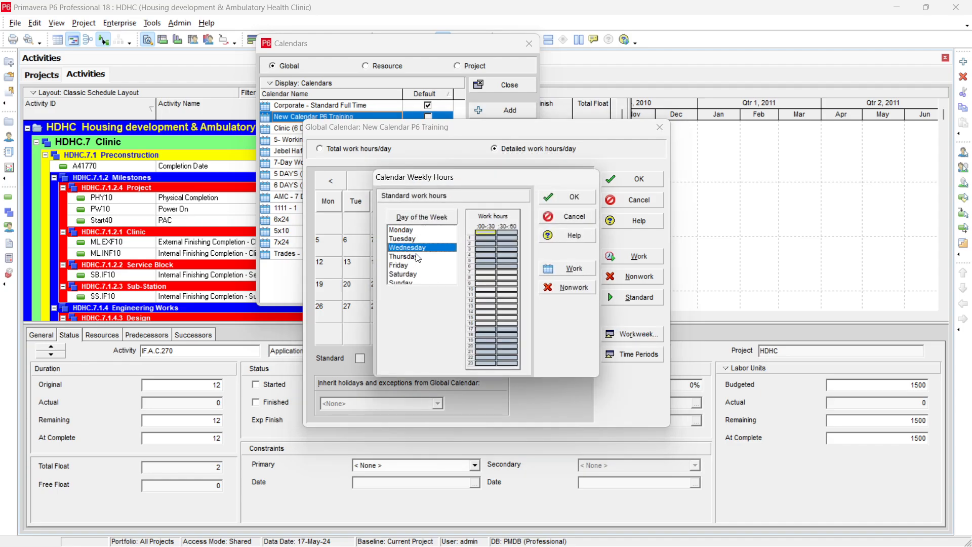
{"action": "left_click", "coordinate": [431, 282]}
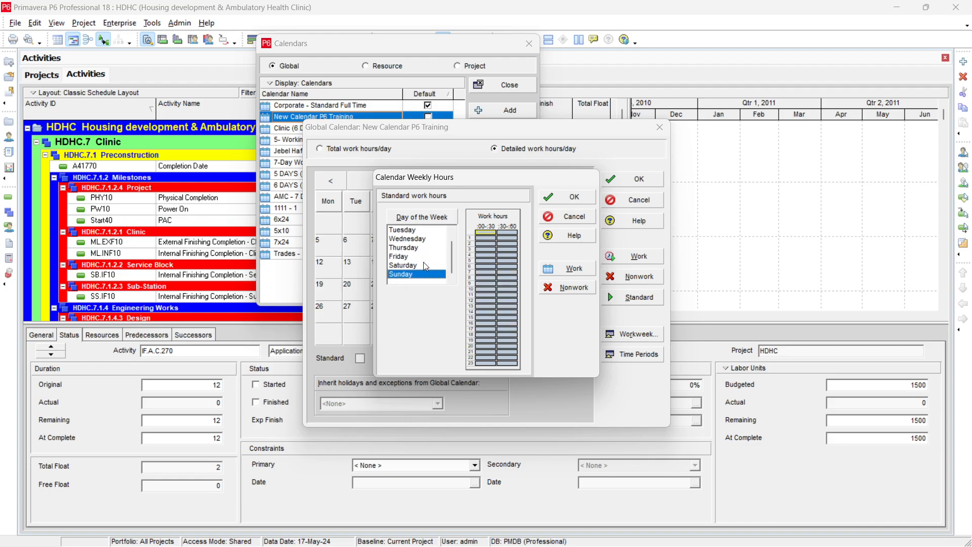
{"action": "left_click", "coordinate": [416, 232]}
{"action": "scroll", "coordinate": [415, 238], "scroll_direction": "up", "scroll_amount": 1}
{"action": "key", "text": "Up"}
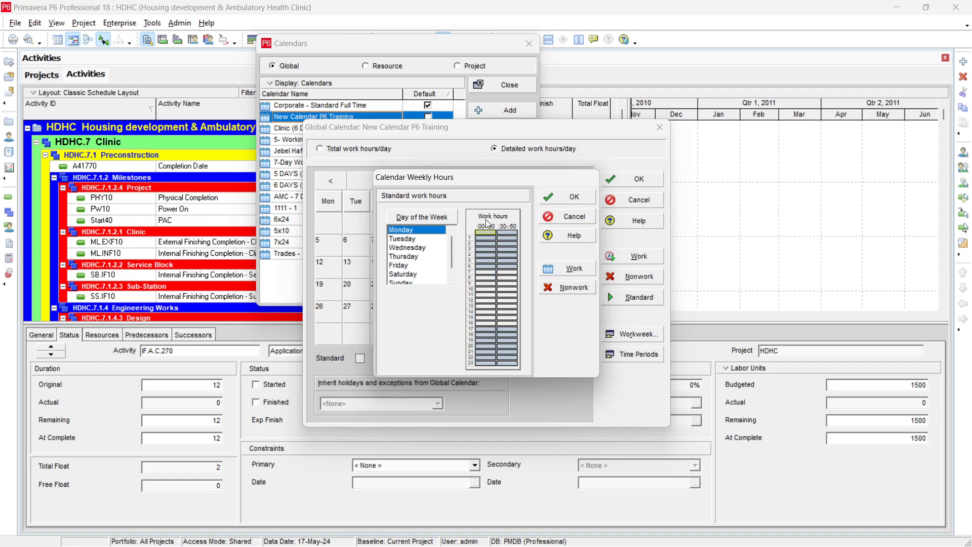
Make Monday's 7:00 to 7:30 slot nonwork and its 17:00 to 17:30 slot work in the standard hours.
{"action": "left_click", "coordinate": [486, 273]}
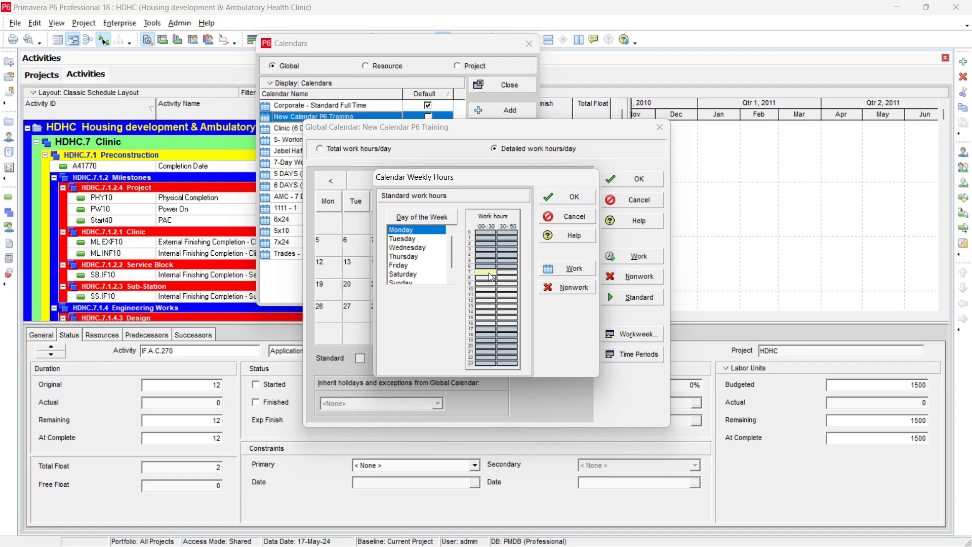
{"action": "left_click", "coordinate": [576, 290]}
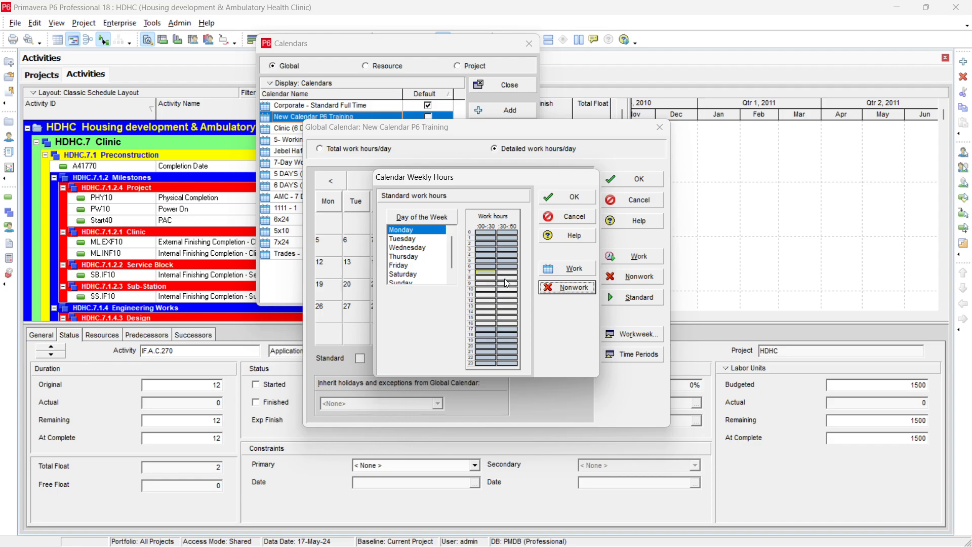
{"action": "left_click", "coordinate": [485, 329]}
{"action": "left_click", "coordinate": [568, 276]}
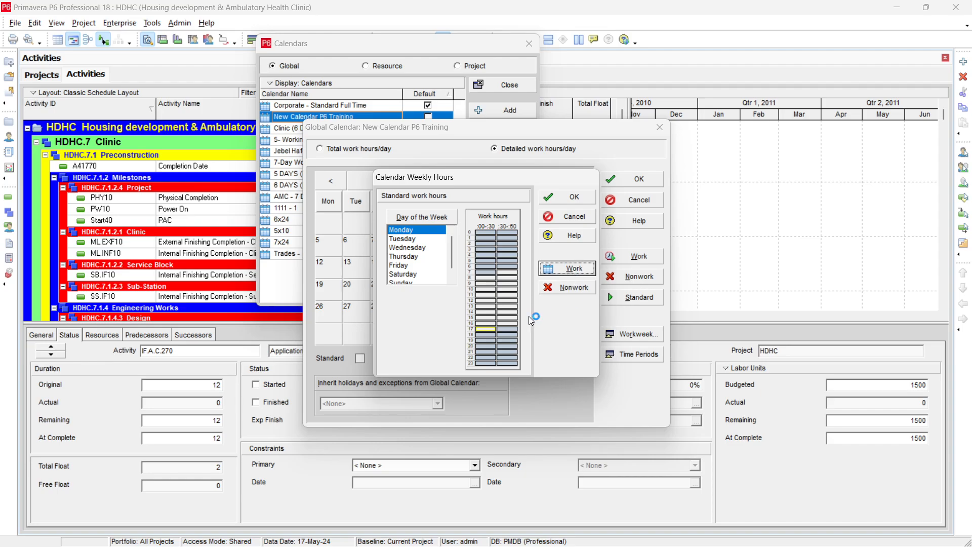
Make Tuesday's 7:00 to 7:30 slot nonwork and its 17:00 to 17:30 slot work in the standard hours.
{"action": "left_click", "coordinate": [422, 240]}
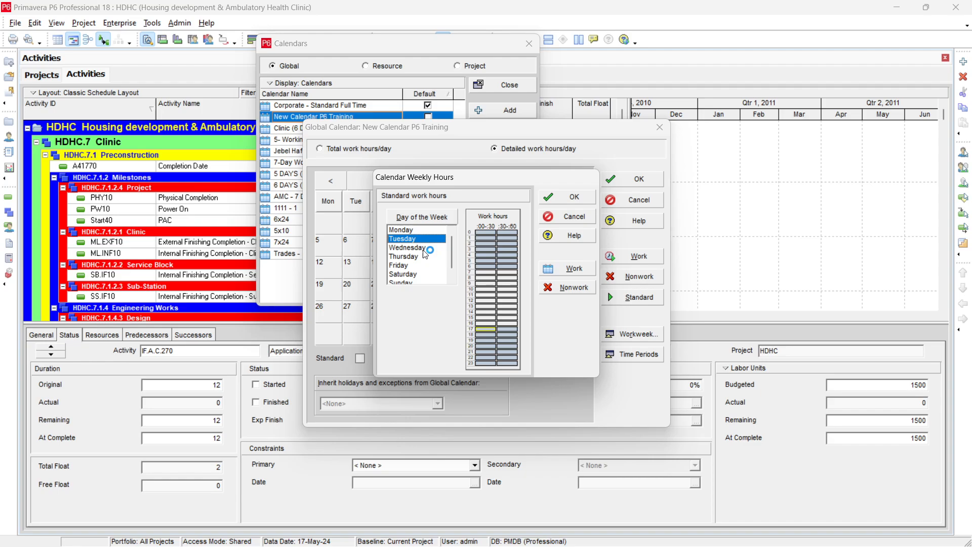
{"action": "left_click", "coordinate": [487, 273]}
{"action": "left_click", "coordinate": [572, 287]}
{"action": "left_click", "coordinate": [489, 329]}
{"action": "left_click", "coordinate": [577, 273]}
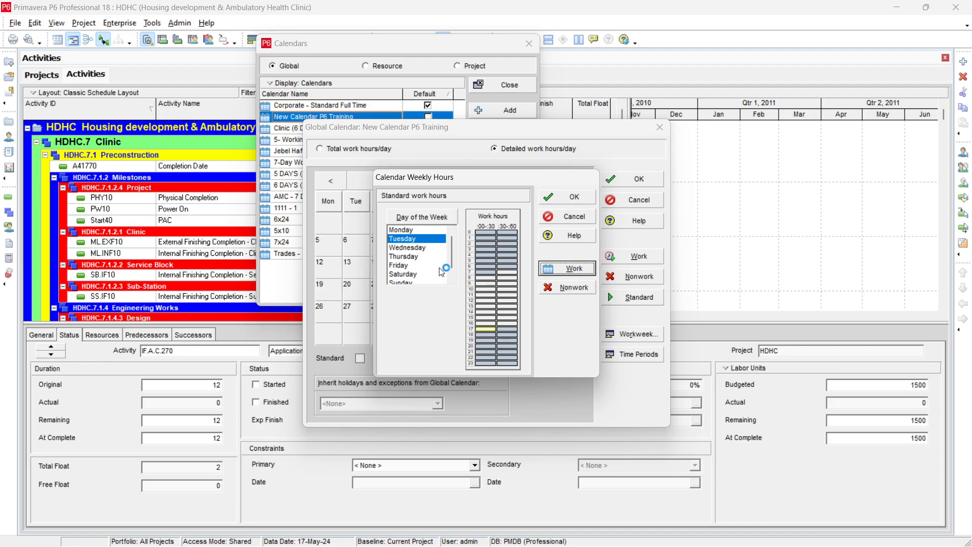
Make Wednesday's 7:00 to 7:30 slot nonwork and its 17:00 to 17:30 slot work in the standard hours.
{"action": "left_click", "coordinate": [418, 248]}
{"action": "left_click", "coordinate": [487, 278]}
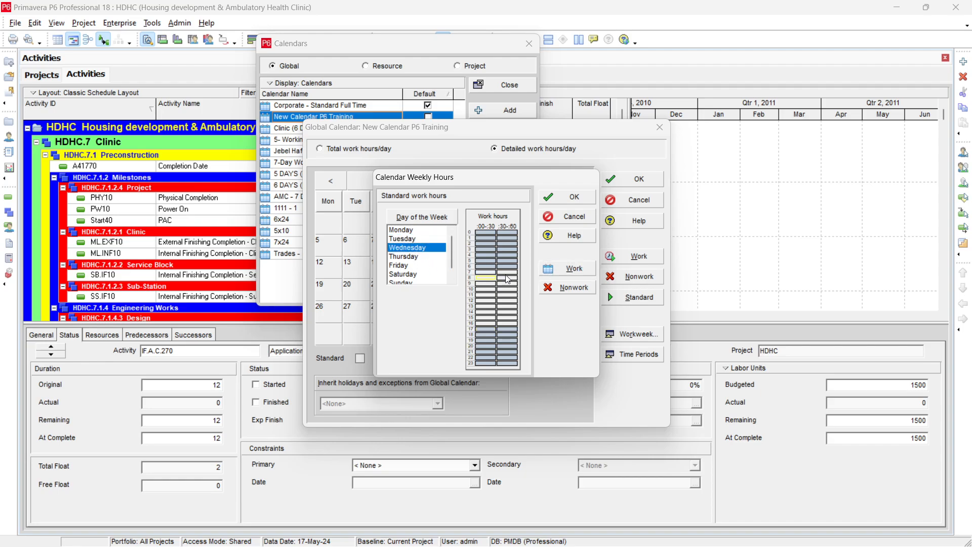
{"action": "left_click", "coordinate": [487, 272]}
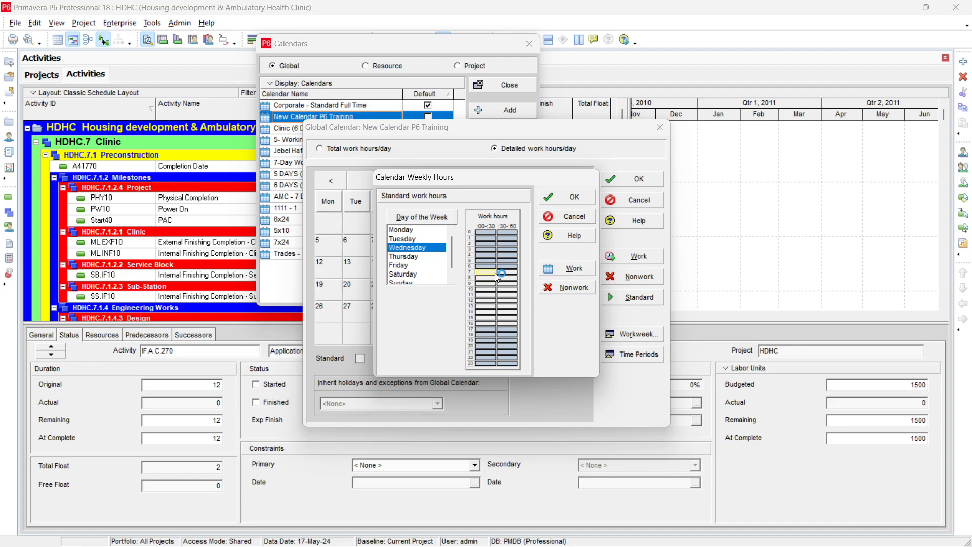
{"action": "left_click", "coordinate": [564, 289]}
{"action": "left_click", "coordinate": [487, 326]}
{"action": "left_click", "coordinate": [572, 269]}
Make Thursday's 7:00 to 7:30 slot nonwork and its 17:00 to 17:30 slot work in the standard hours.
{"action": "left_click", "coordinate": [413, 257]}
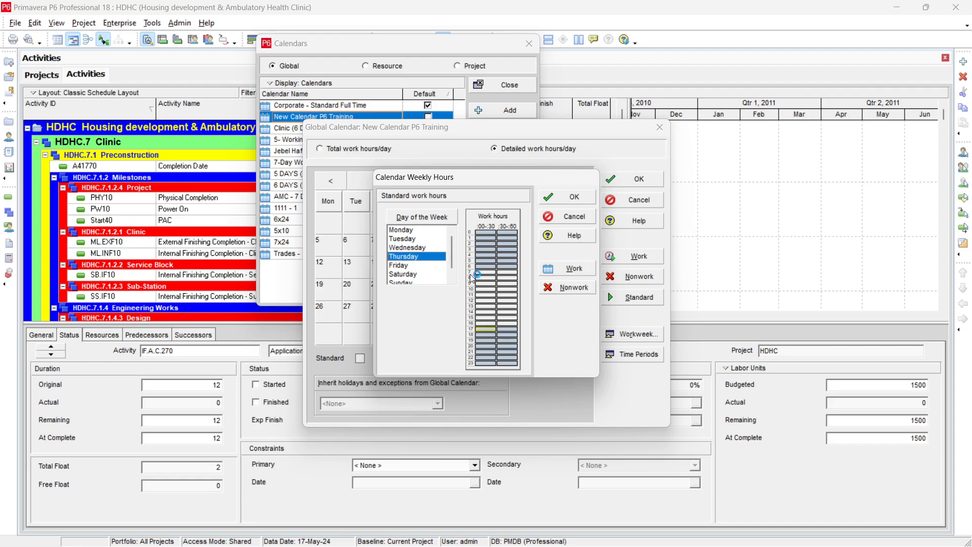
{"action": "left_click", "coordinate": [487, 273]}
{"action": "left_click", "coordinate": [488, 329]}
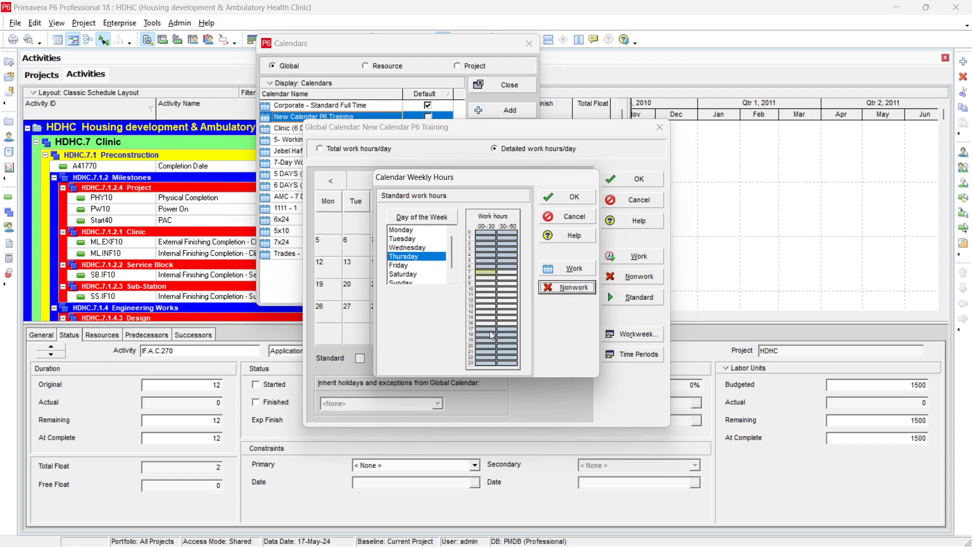
{"action": "left_click", "coordinate": [564, 290]}
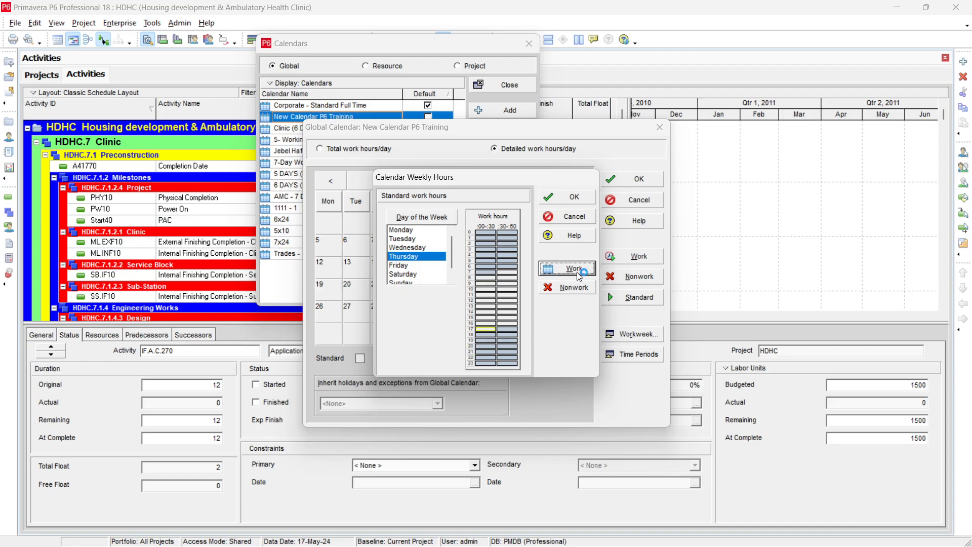
{"action": "left_click", "coordinate": [576, 271]}
Make Friday's 7:00 to 7:30 slot nonwork and its 17:00 to 17:30 slot work in the standard hours.
{"action": "left_click", "coordinate": [405, 265]}
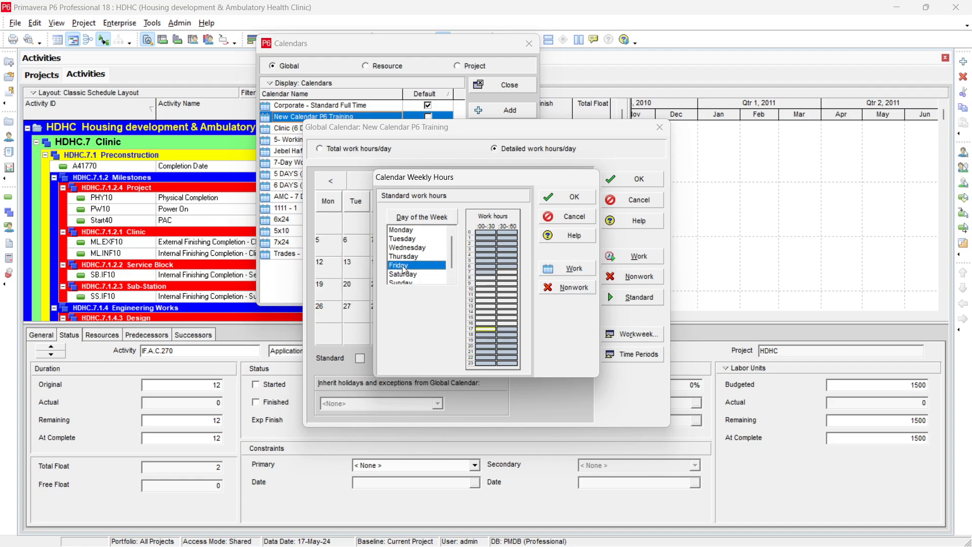
{"action": "left_click", "coordinate": [486, 272]}
{"action": "left_click", "coordinate": [576, 288]}
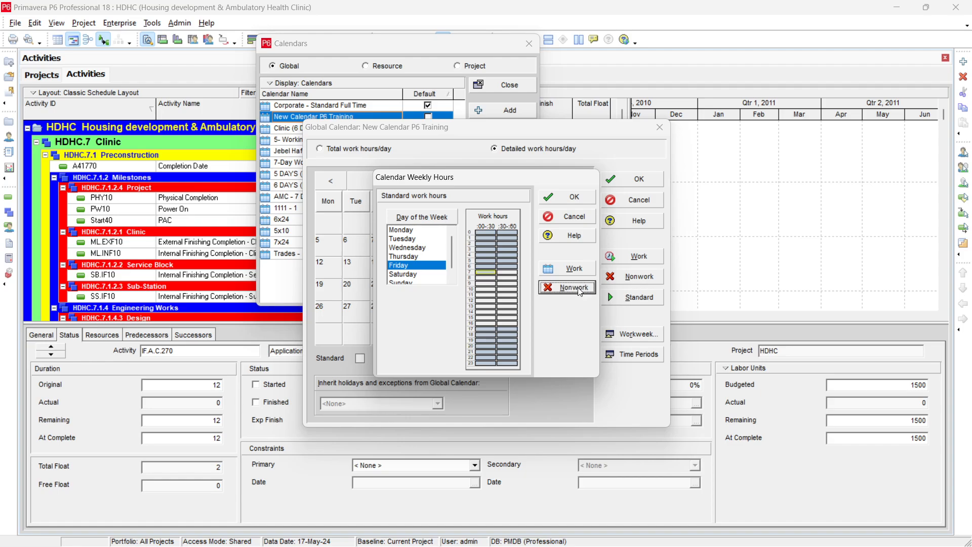
{"action": "left_click", "coordinate": [486, 329]}
{"action": "left_click", "coordinate": [578, 287]}
Make Saturday's 7:00 to 7:30 slot nonwork and its 17:00 to 17:30 slot work in the standard hours.
{"action": "left_click", "coordinate": [405, 274]}
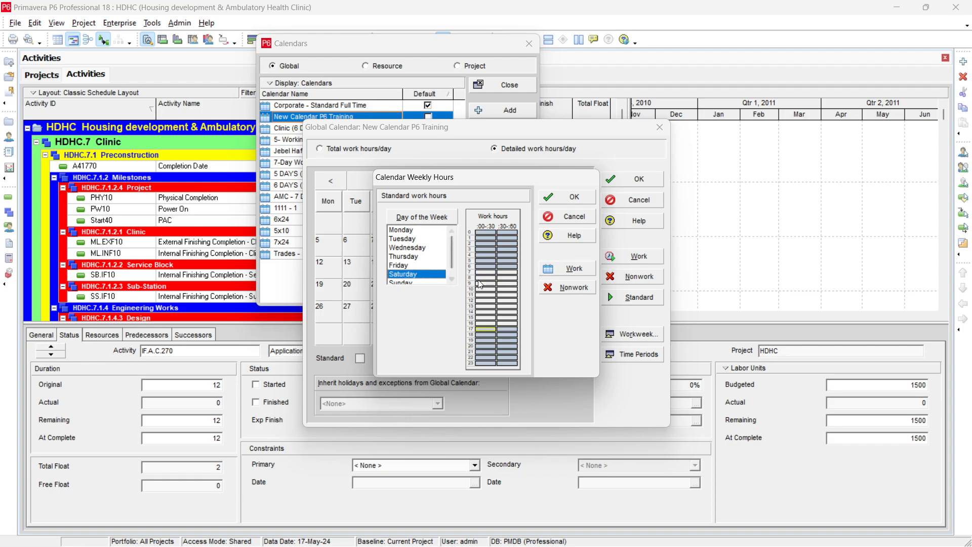
{"action": "left_click", "coordinate": [485, 274]}
{"action": "left_click", "coordinate": [573, 288]}
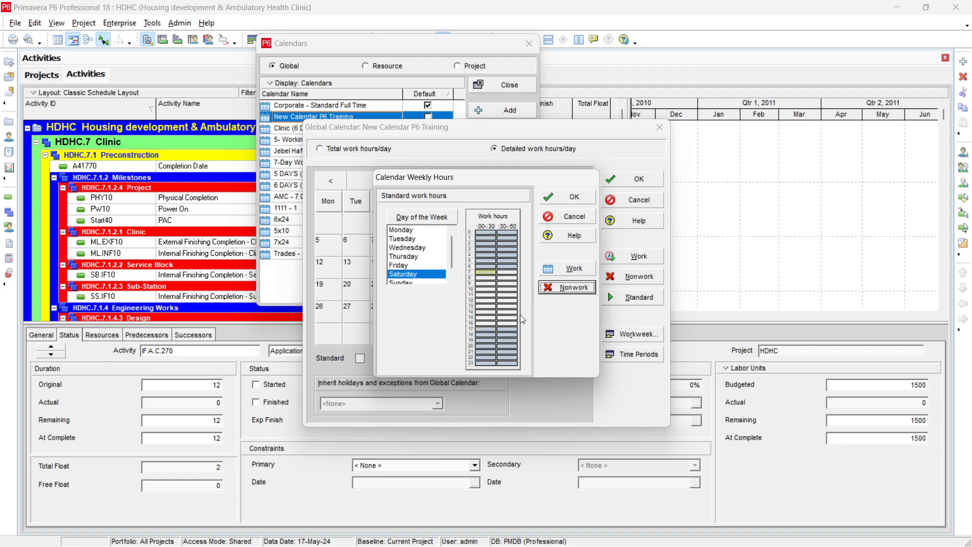
{"action": "left_click", "coordinate": [489, 329]}
{"action": "left_click", "coordinate": [574, 276]}
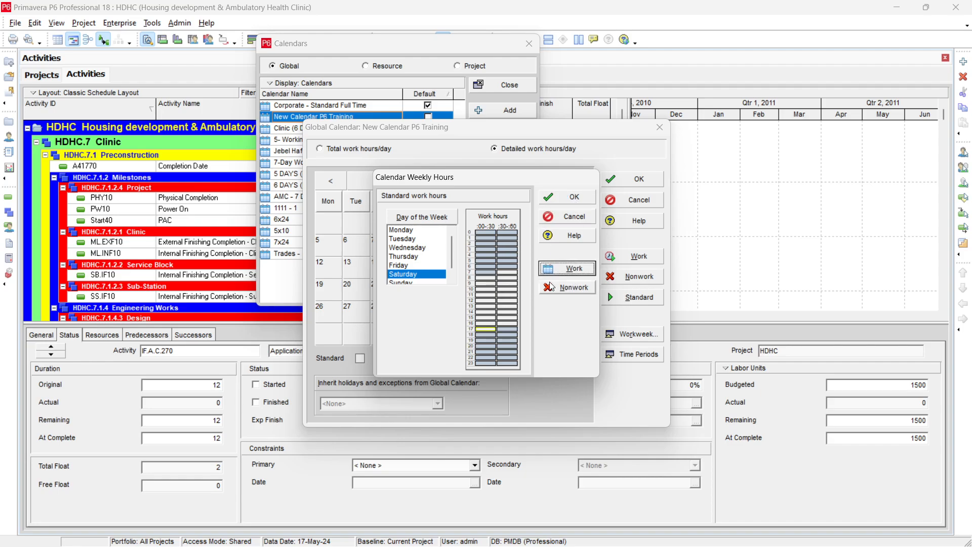
Accept the weekly hours, save the changes to New Calendar P6 Training and close the list of calendars.
{"action": "left_click", "coordinate": [576, 197]}
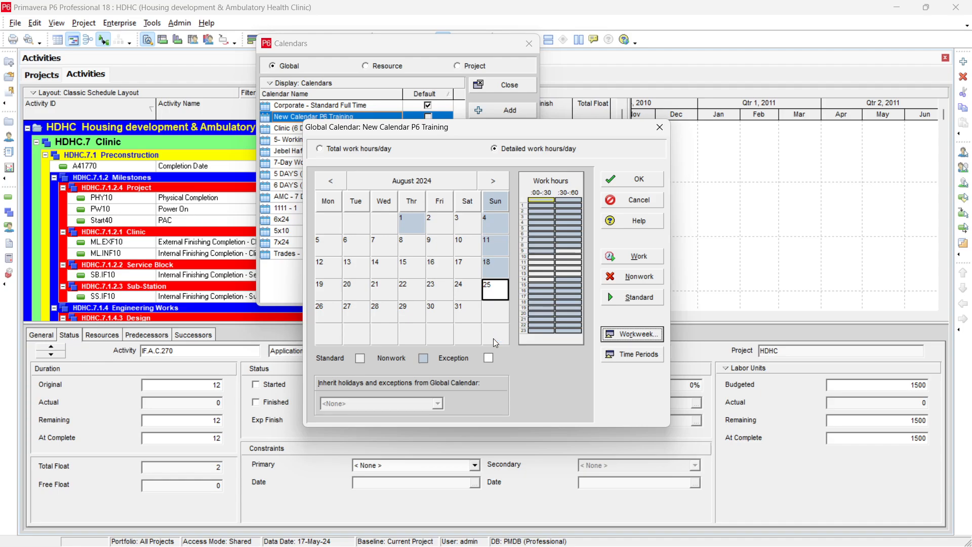
{"action": "left_click", "coordinate": [640, 180]}
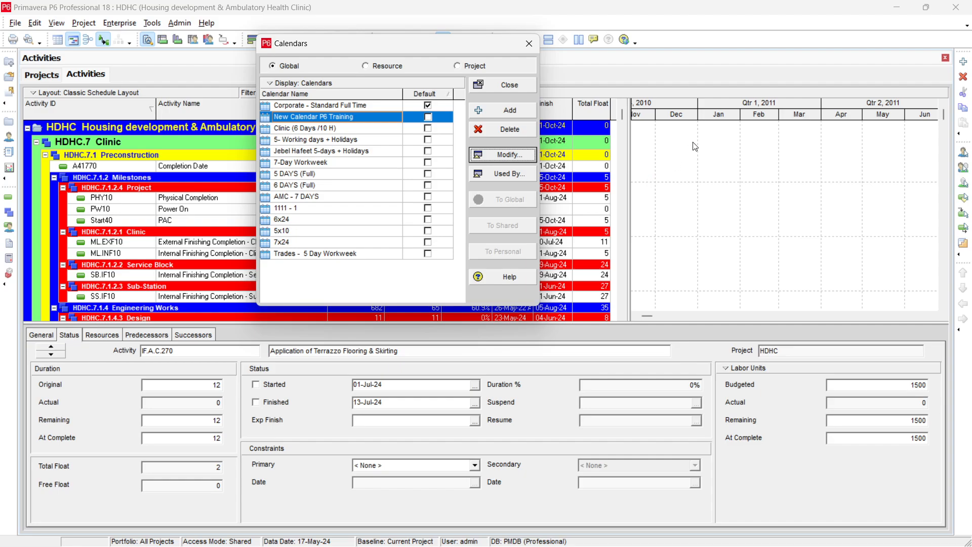
{"action": "left_click", "coordinate": [504, 85]}
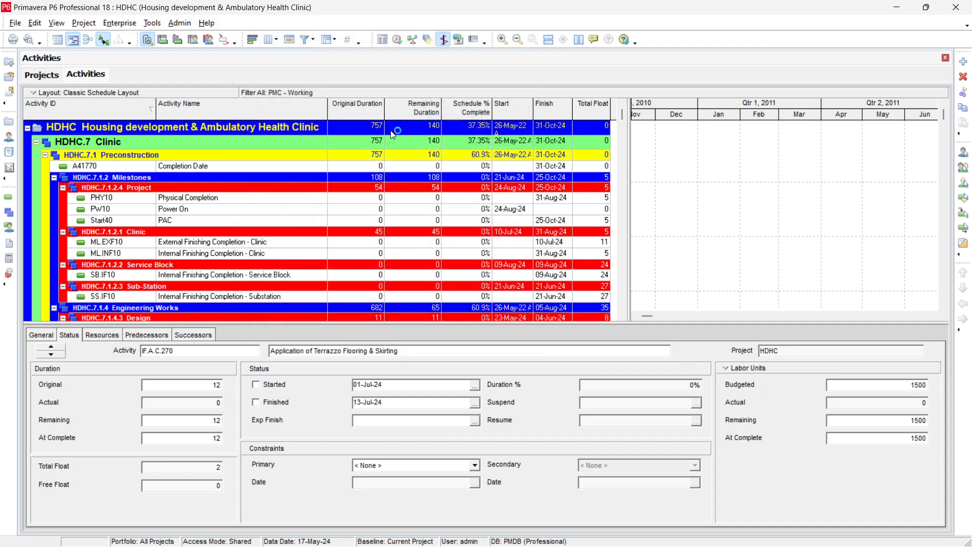